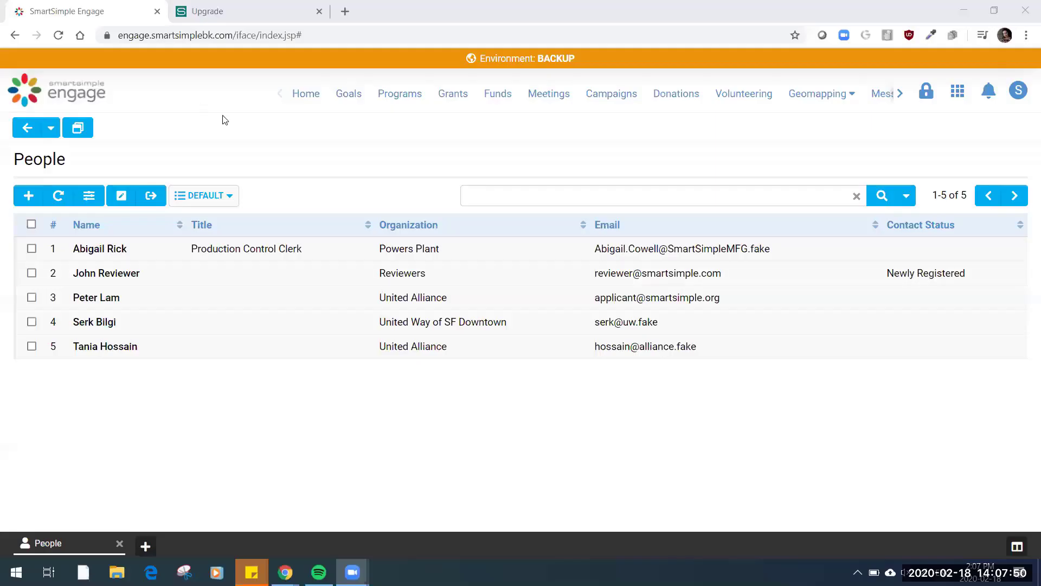
Return to the home page and open the People list
click(58, 101)
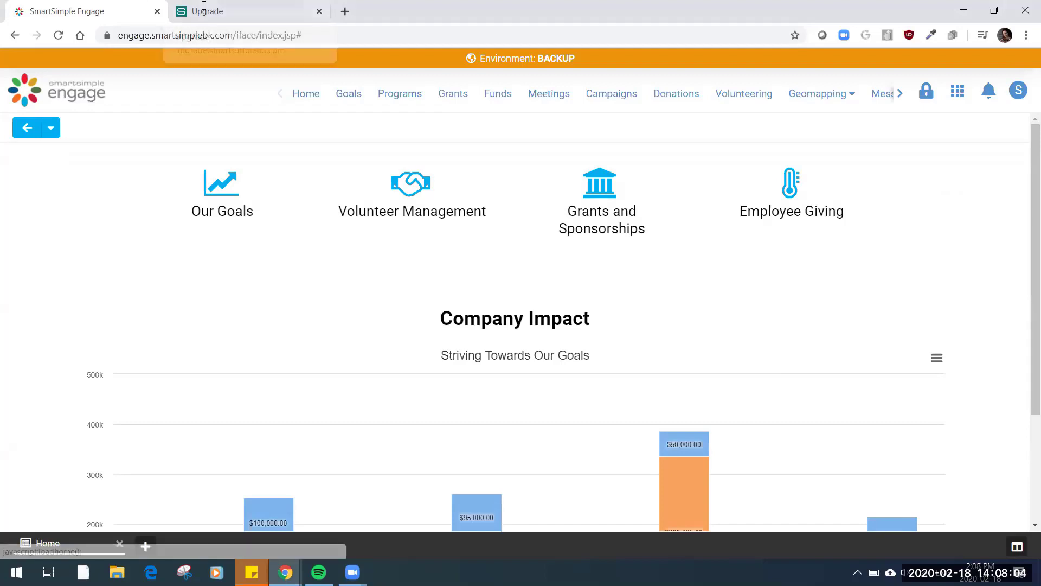
click(957, 90)
click(540, 400)
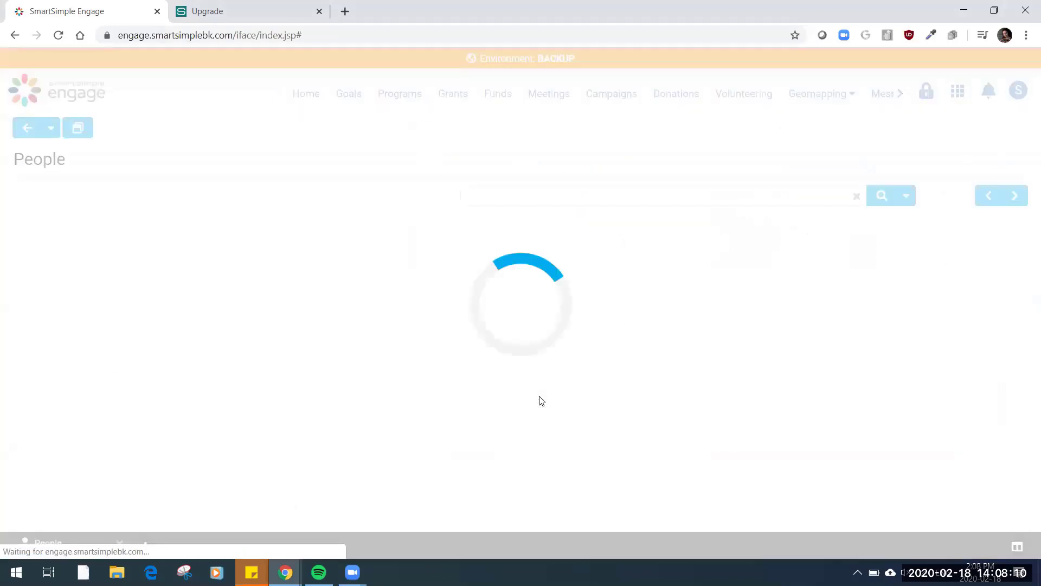
click(746, 197)
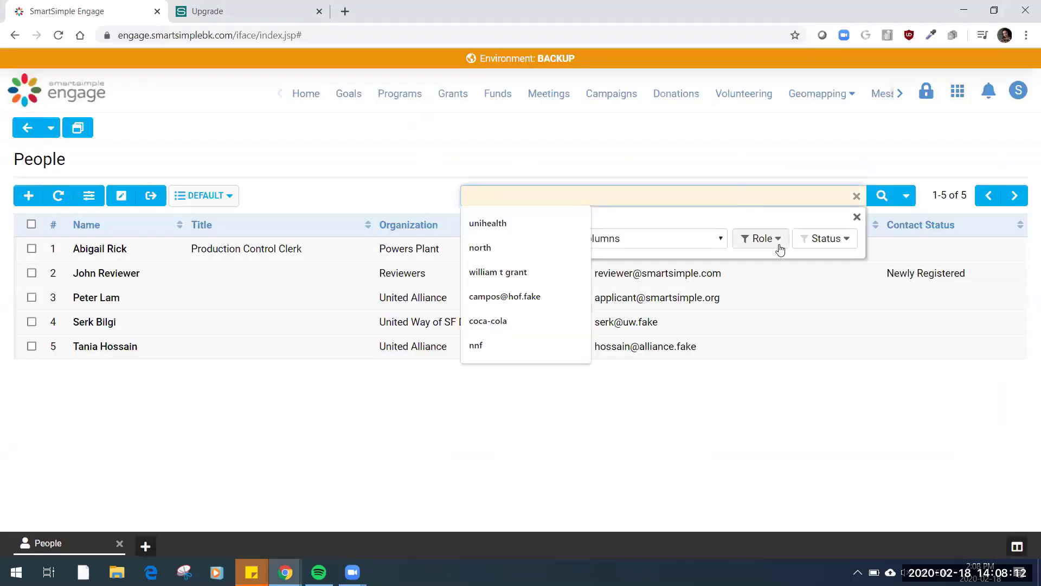
click(774, 244)
click(525, 477)
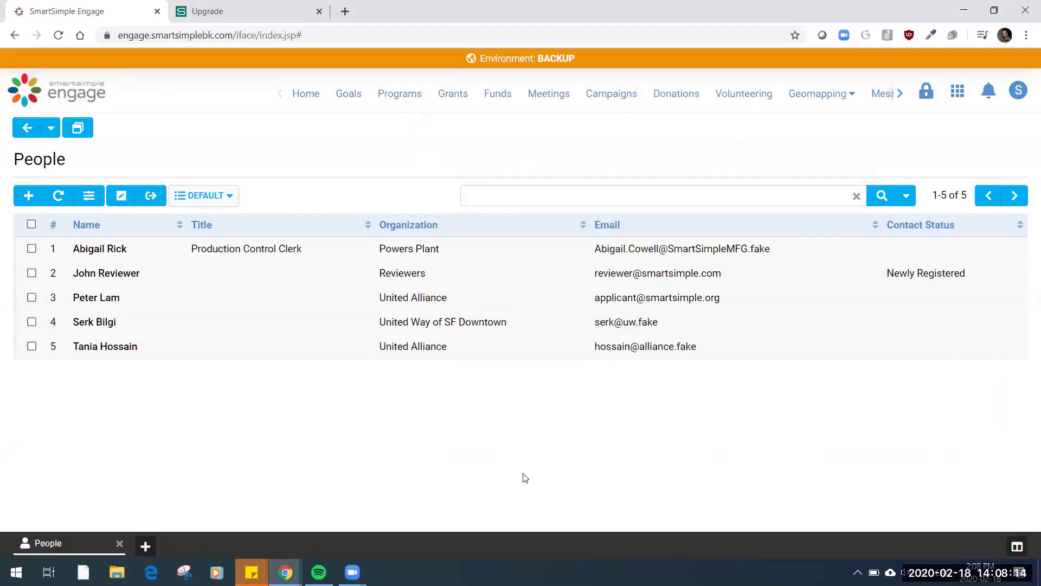
Open the profile of the contact in the Reviewers organization and emulate that reviewer's session
click(212, 282)
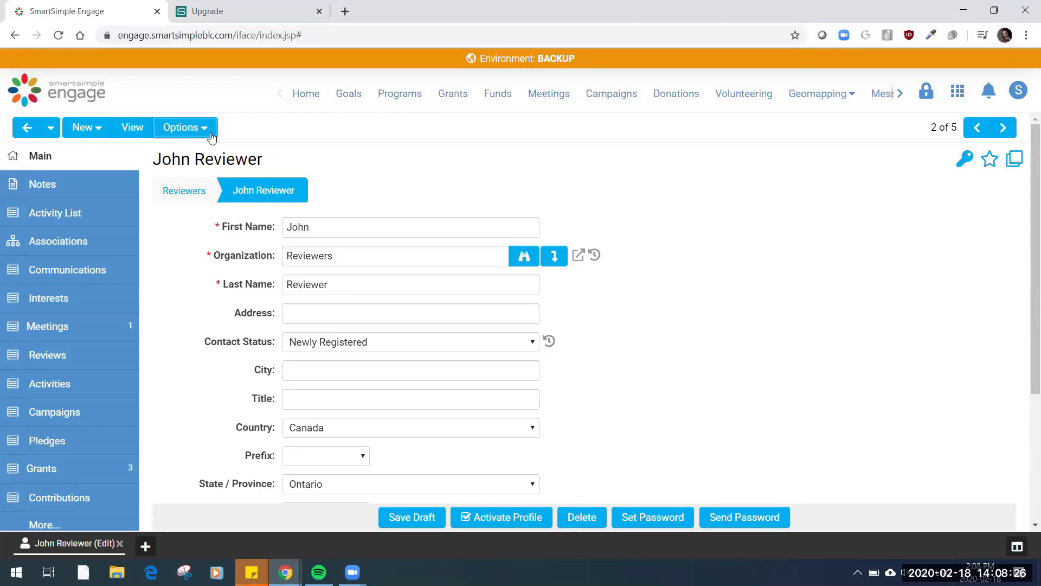
click(212, 136)
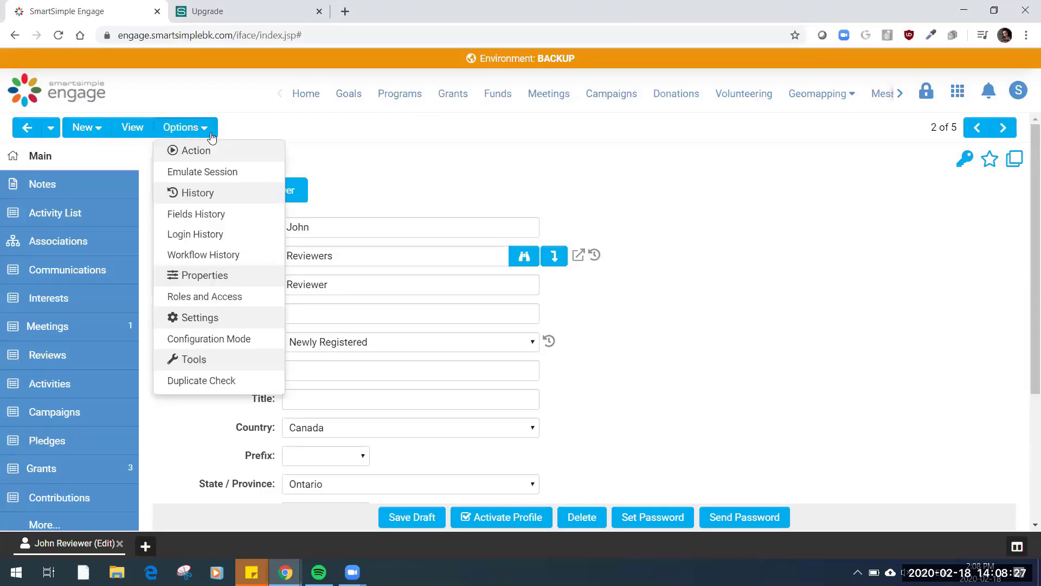
click(230, 172)
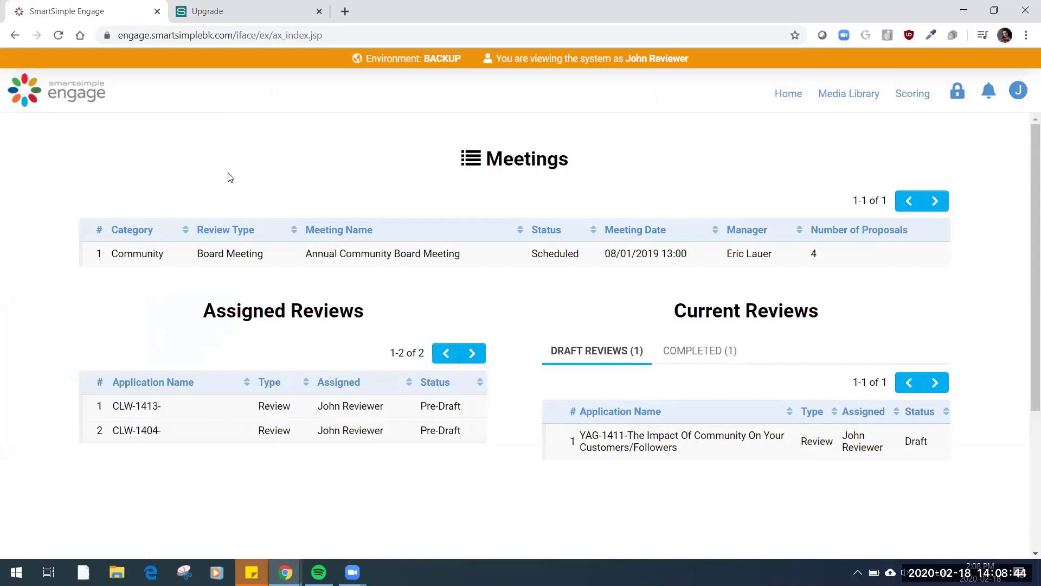
Play the big_buck_bunny_1080p_h264.mov video from the Media Library's Community collection and mute its sound
click(850, 94)
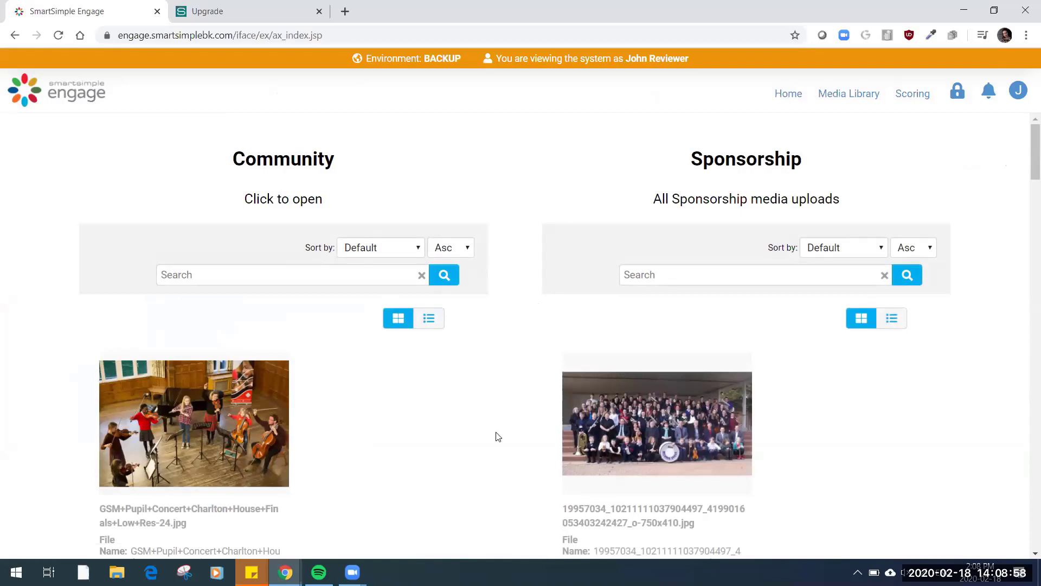
scroll(473, 410, down, 20)
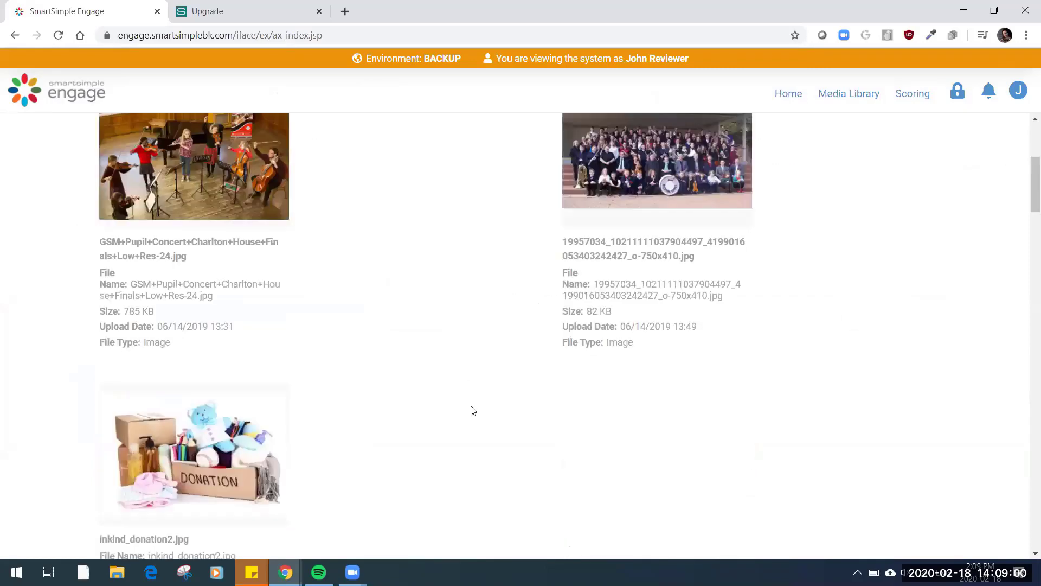
scroll(472, 411, down, 6)
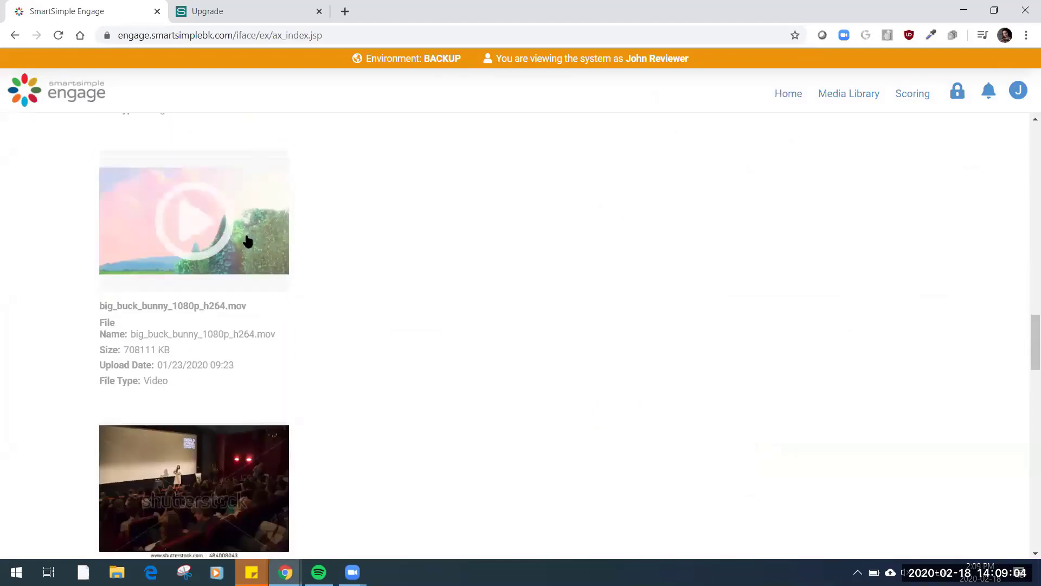
click(252, 242)
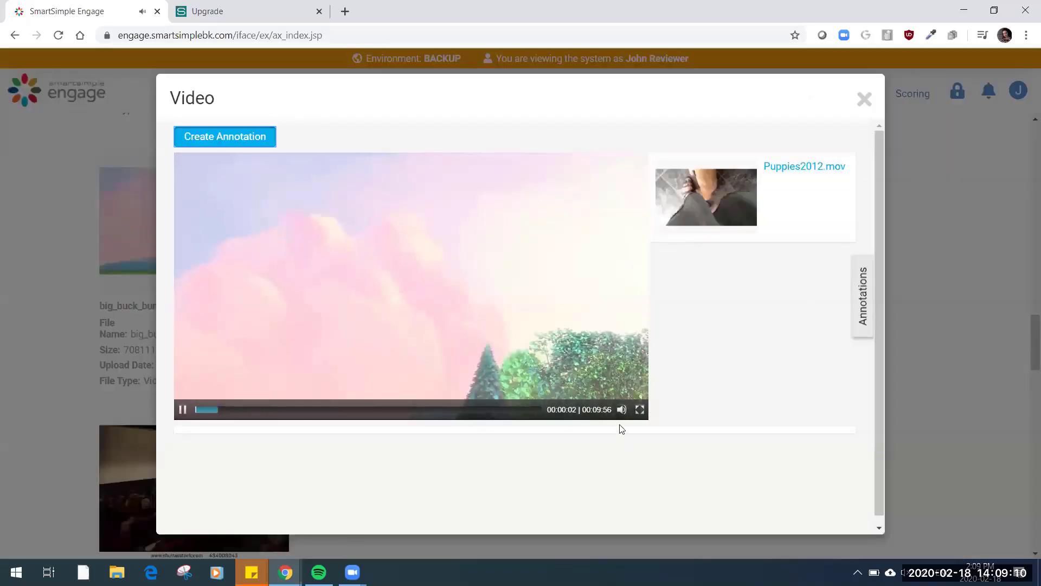
mouse_move(621, 411)
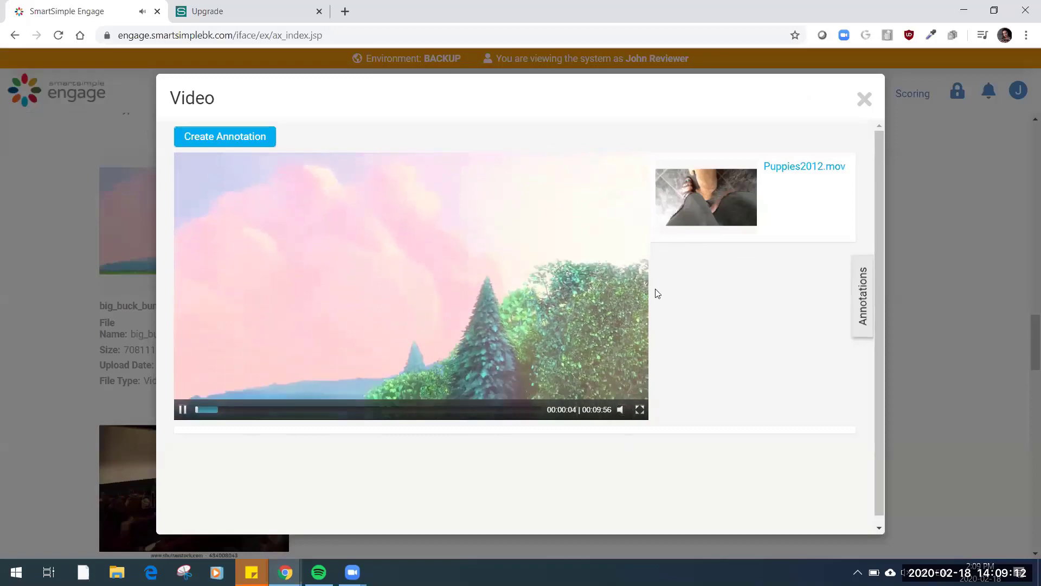
Look at the video's annotations, and save a new annotation at run time 00:00:26 with the comment "Nice intro"
click(867, 307)
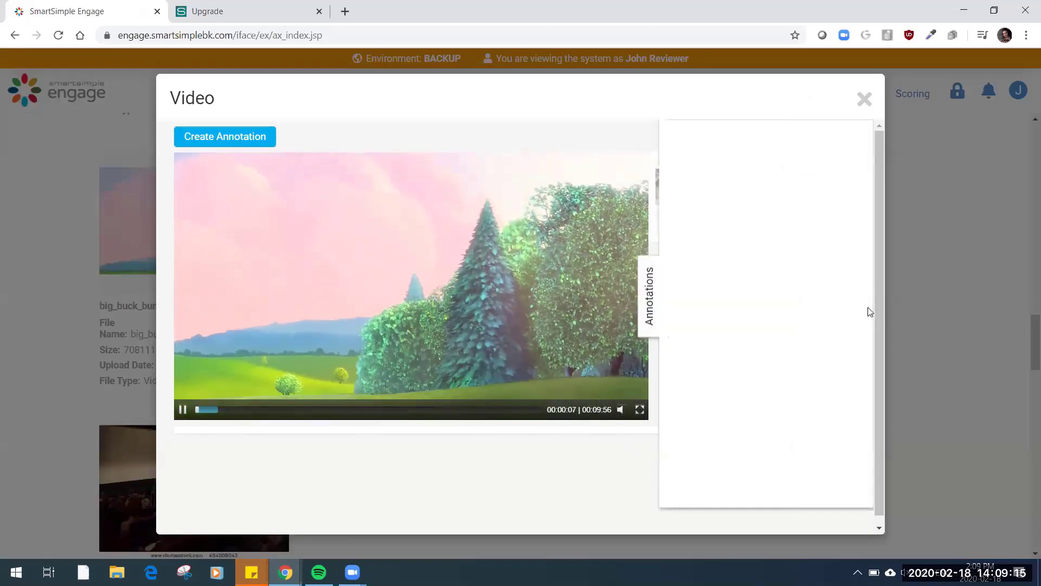
click(649, 313)
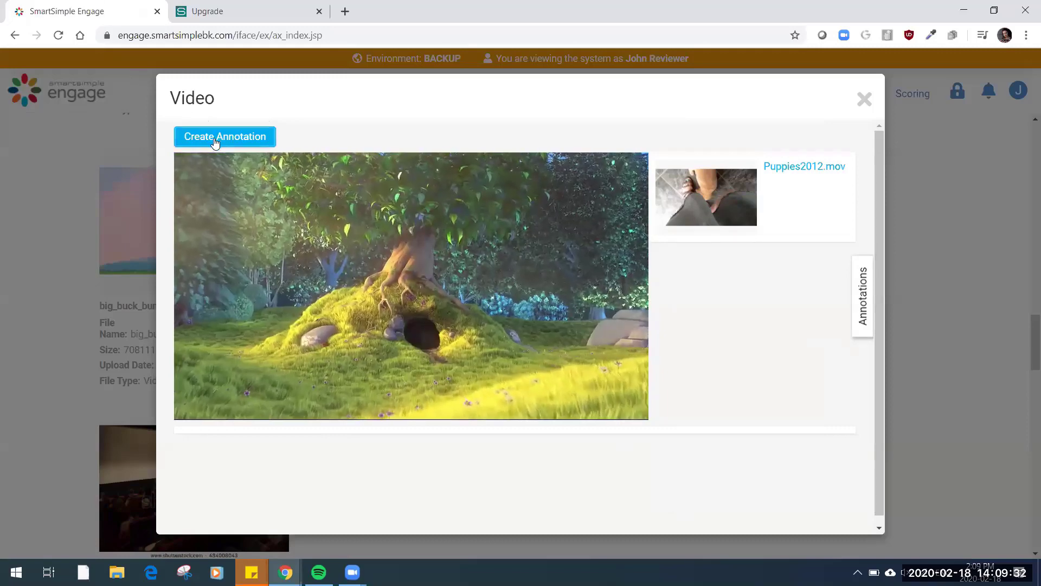
click(215, 141)
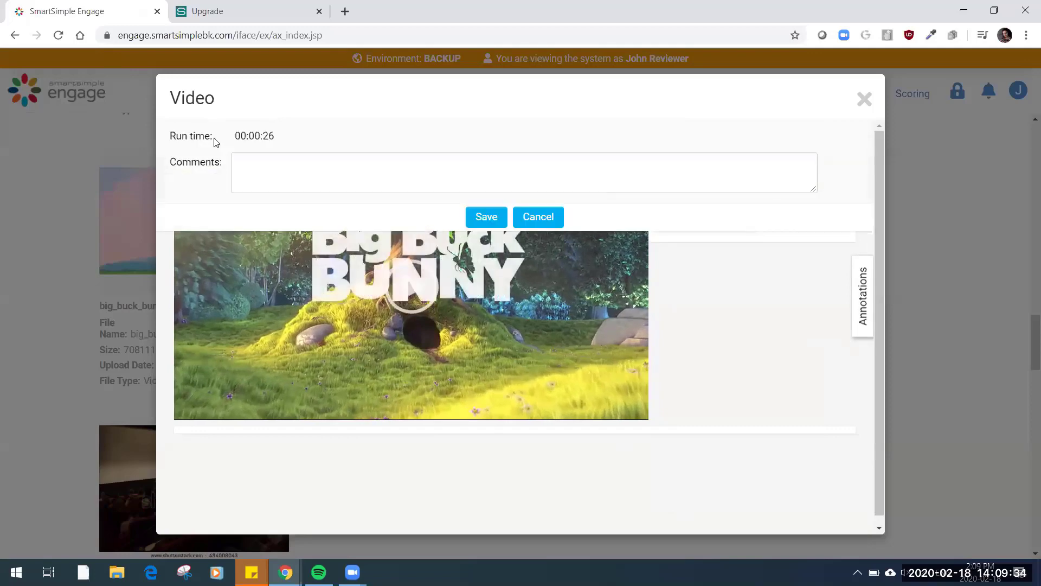
click(299, 167)
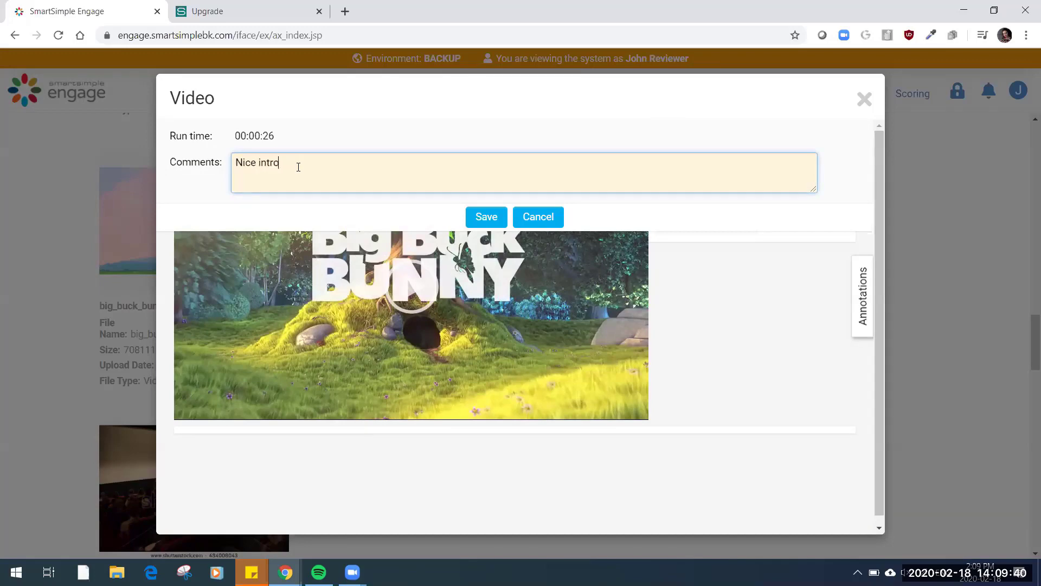
click(470, 219)
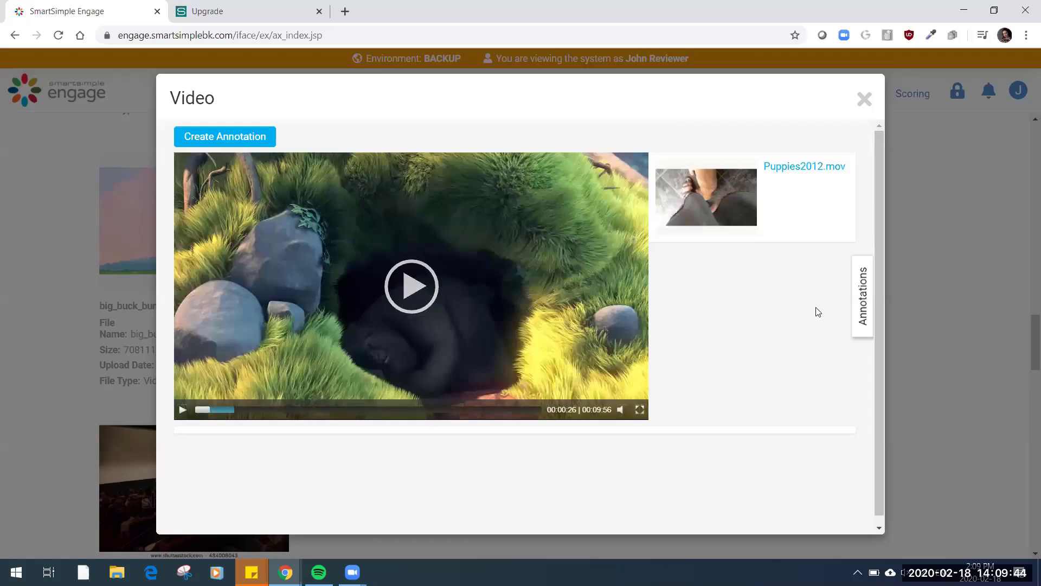
View the saved annotation, jump the video to its 00:00:26 timestamp, and close the video
click(864, 304)
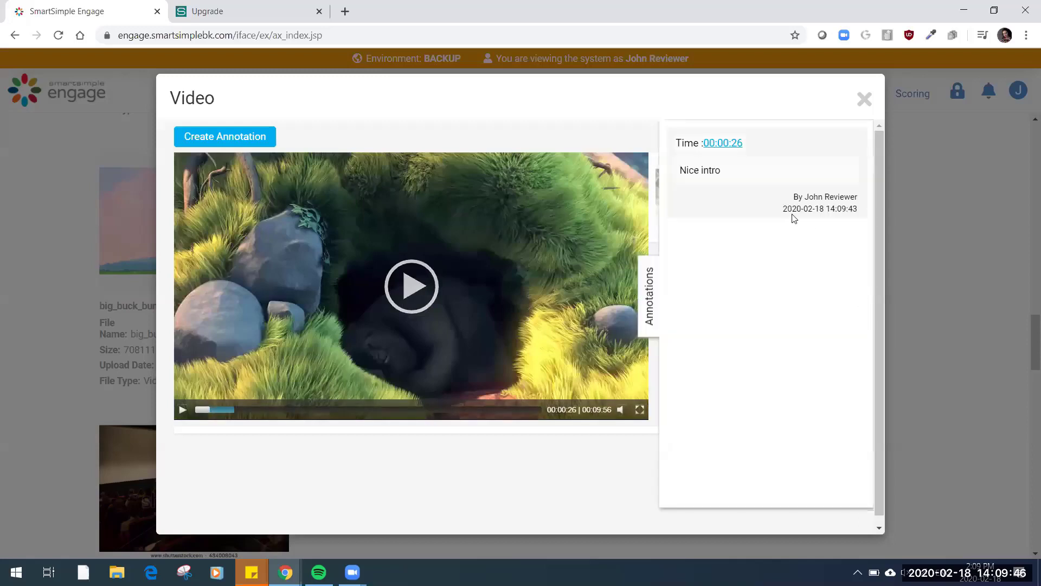
click(721, 144)
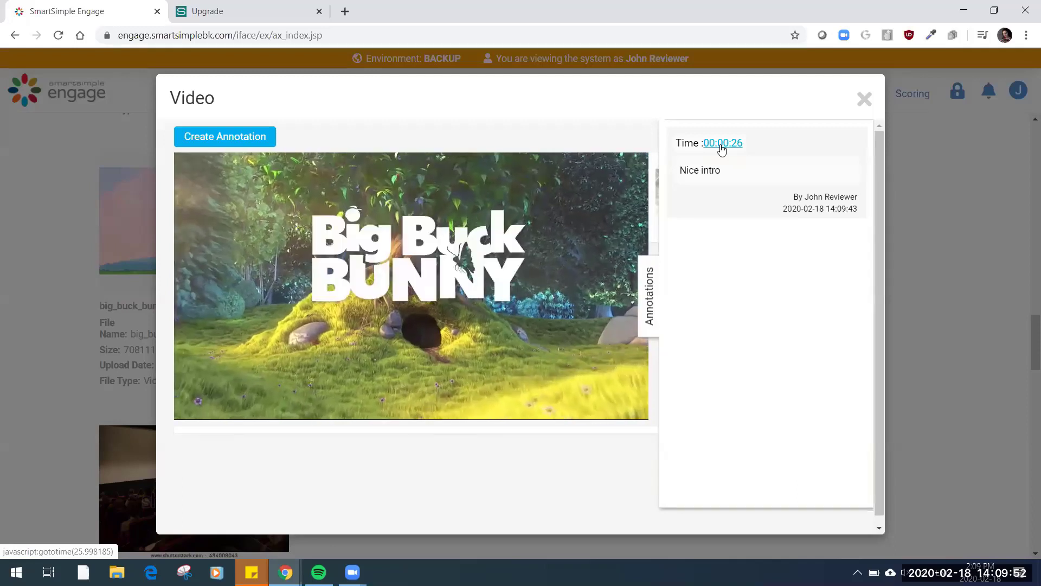
click(863, 101)
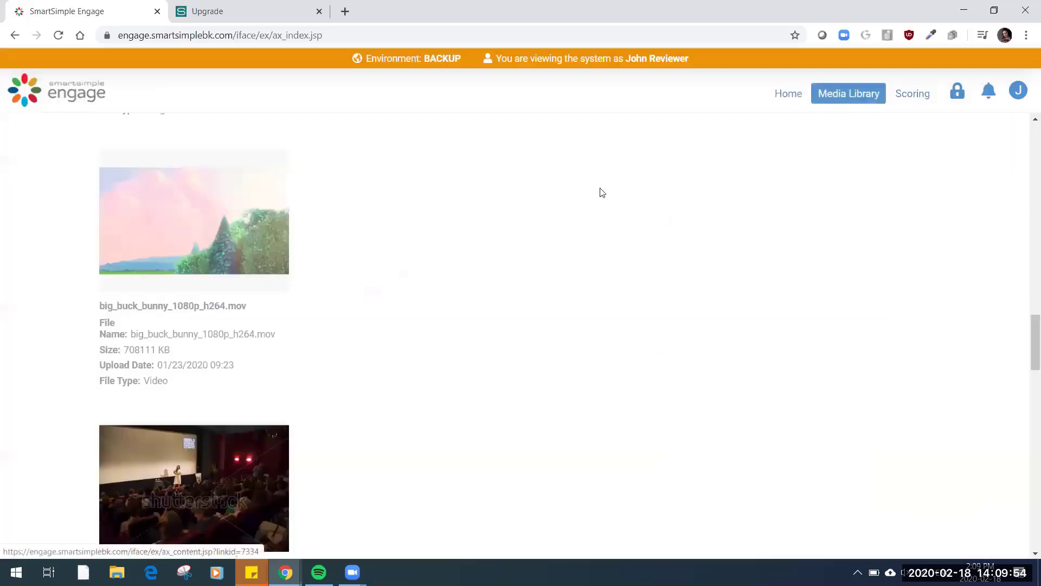
Play the Puppies2012.mov video at the end of the Community collection and close it
scroll(584, 345, down, 5)
scroll(586, 343, down, 15)
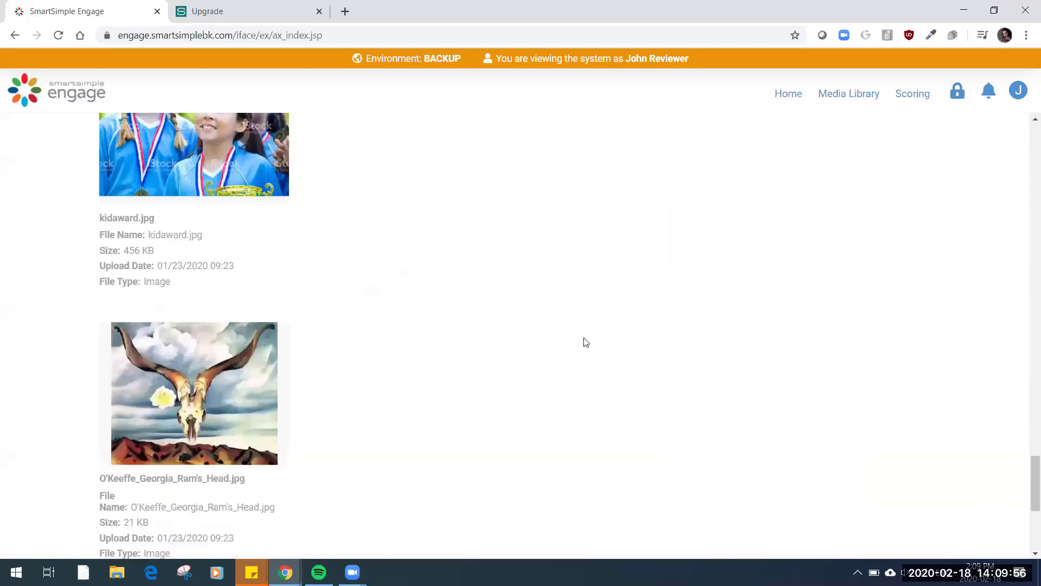
scroll(586, 342, down, 1)
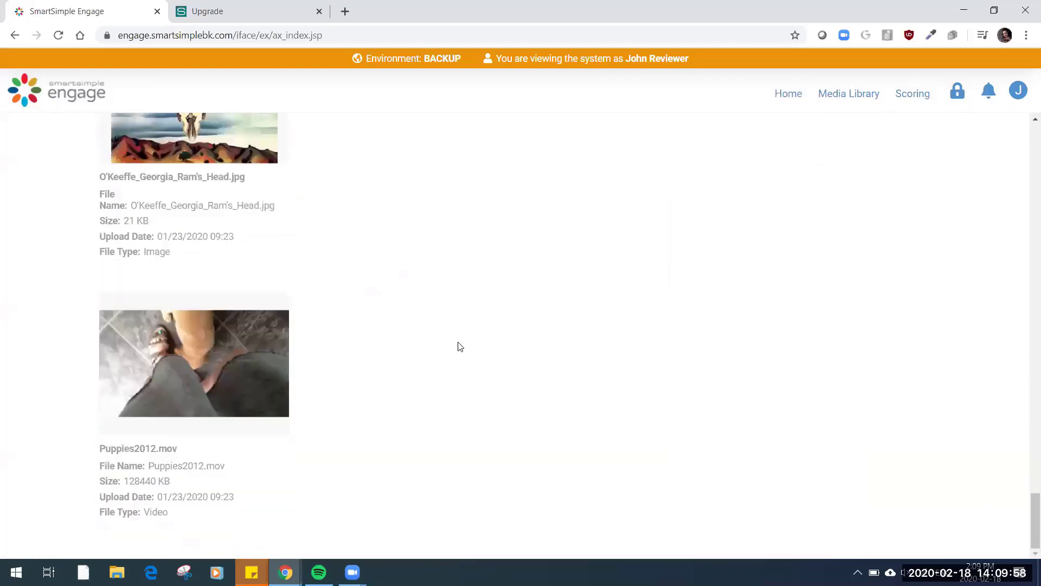
click(259, 349)
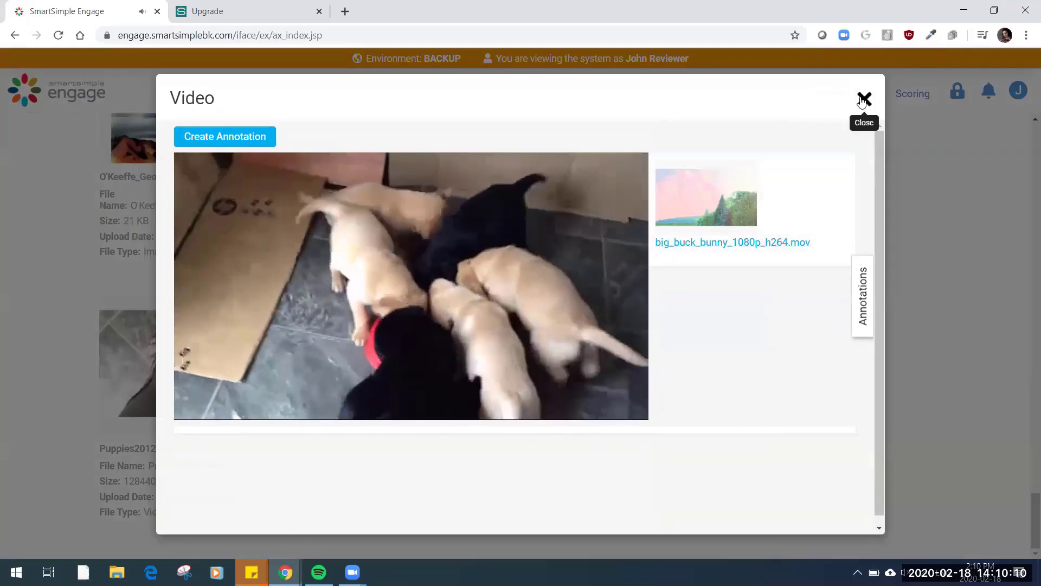
click(863, 99)
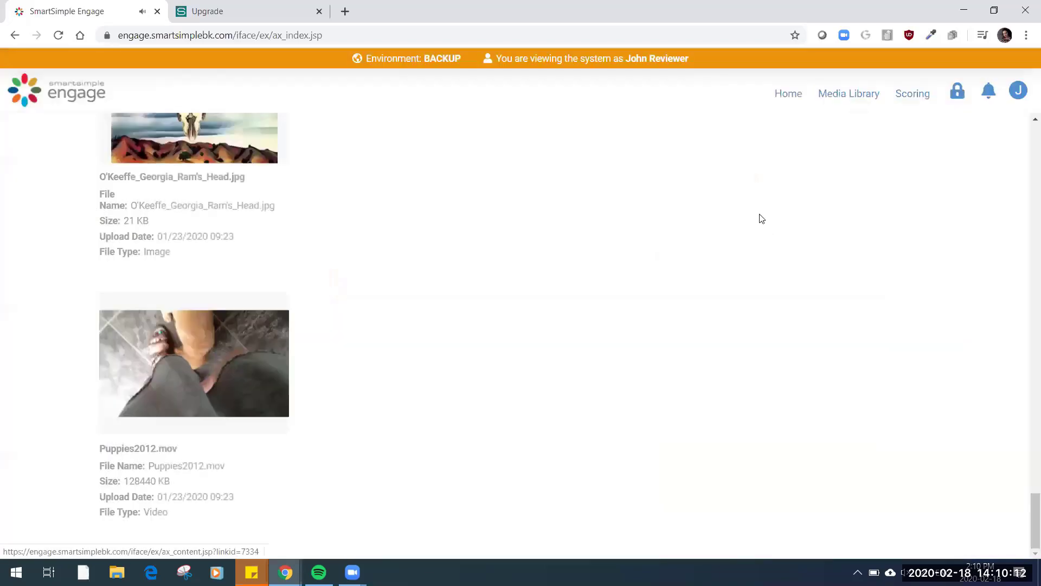
End the emulated session and open the grant "YAG-1399-A New Model For Foundation (MEDIA LIBRARY)" from the Request Manager's grants
click(1018, 90)
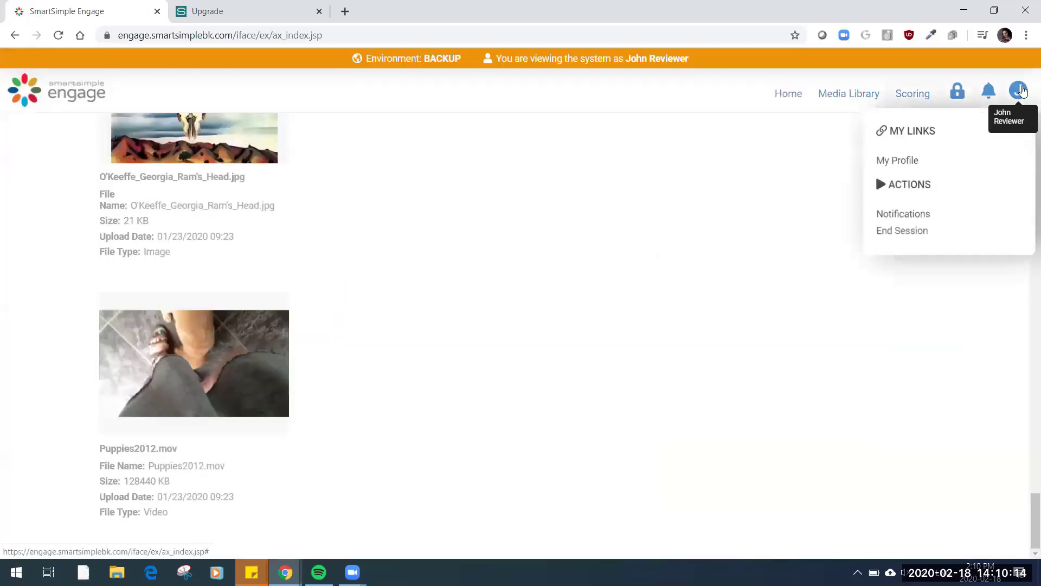
click(916, 232)
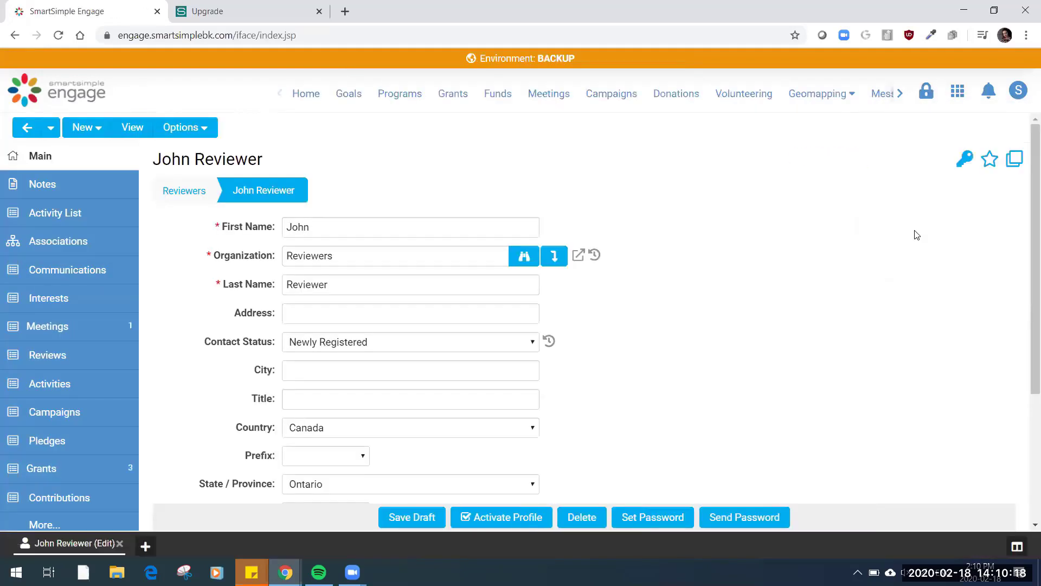
click(959, 91)
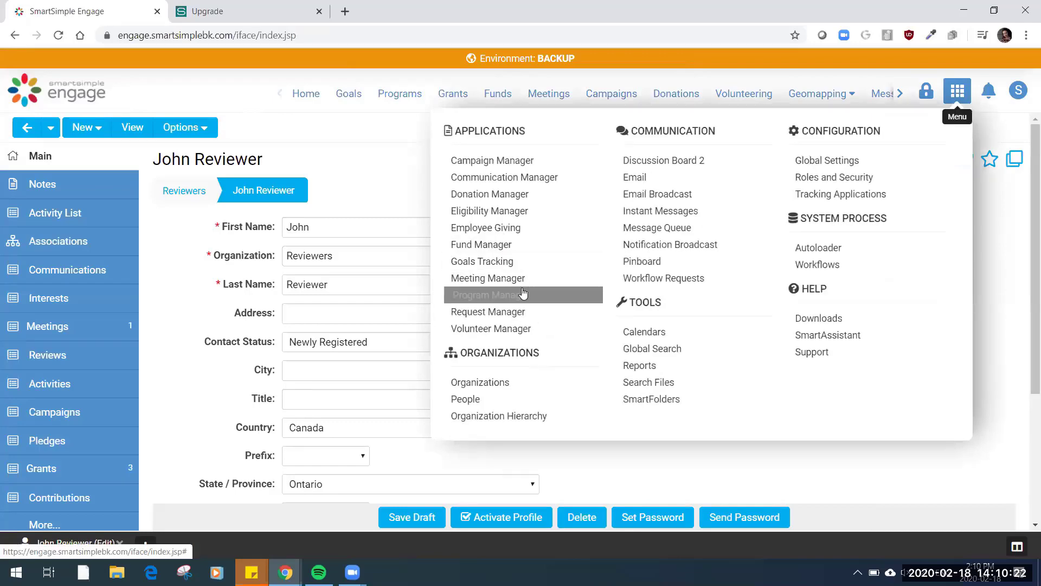
click(529, 312)
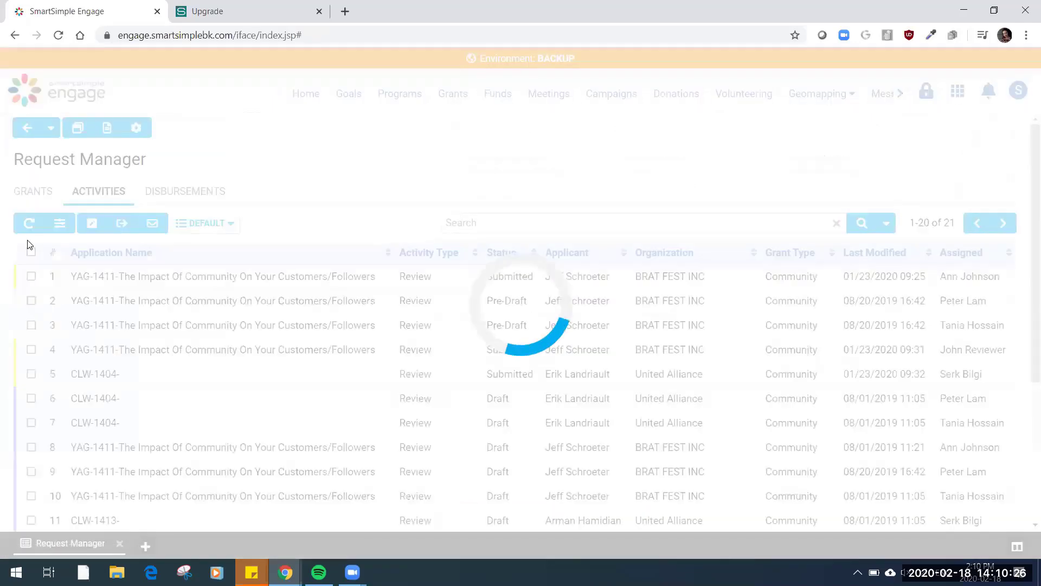
click(39, 191)
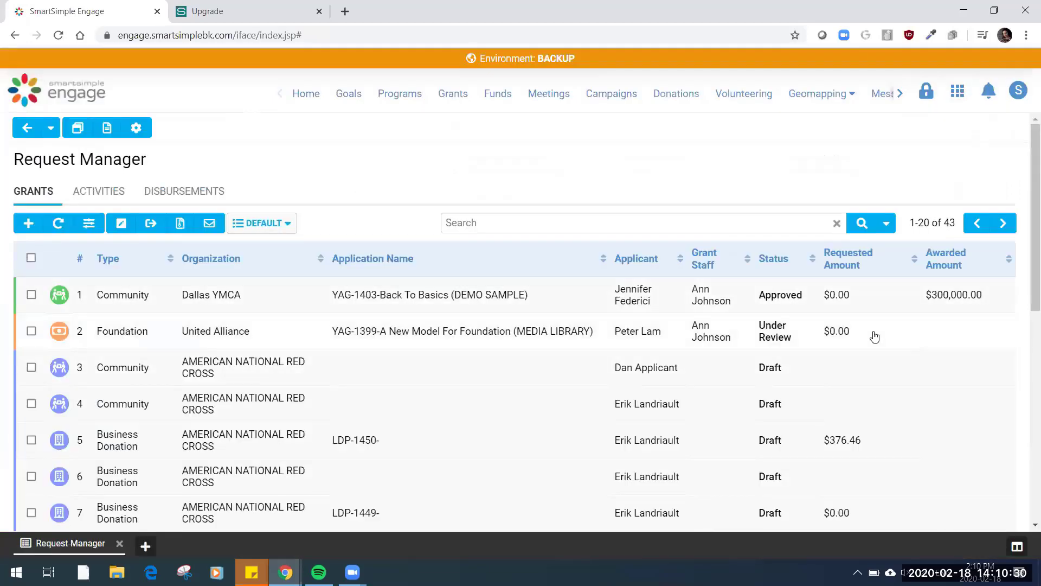
click(874, 337)
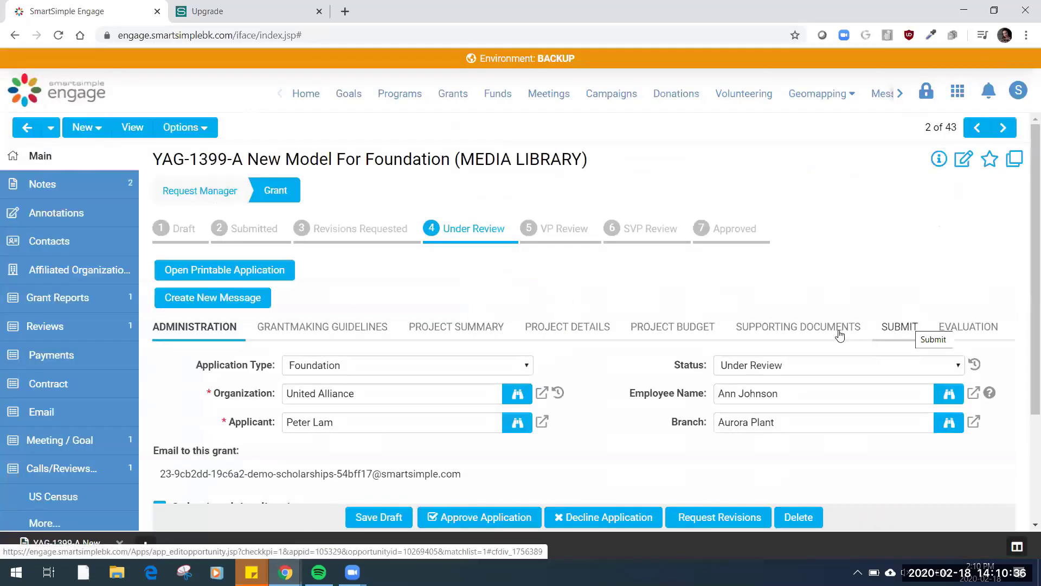
Examine the uploaded videos and images in the grant's supporting documents
click(840, 336)
scroll(721, 377, down, 5)
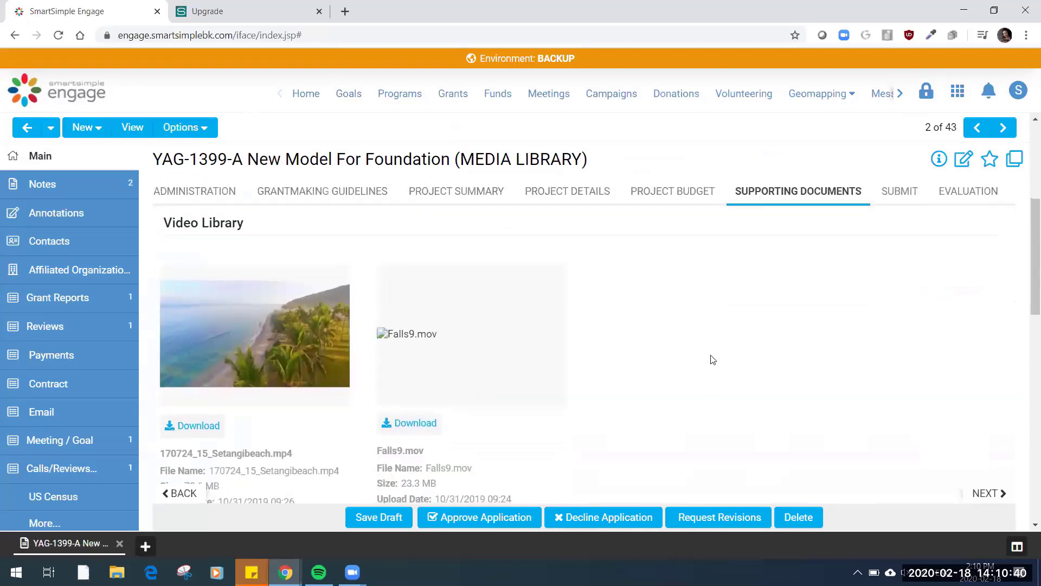
scroll(713, 359, down, 6)
scroll(713, 359, down, 3)
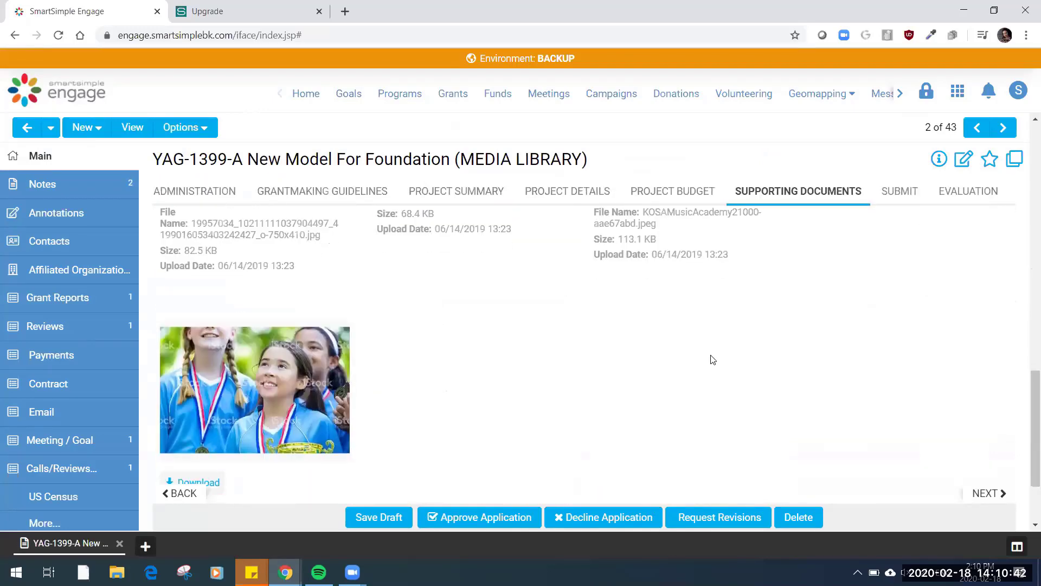
scroll(712, 360, up, 6)
scroll(712, 361, up, 6)
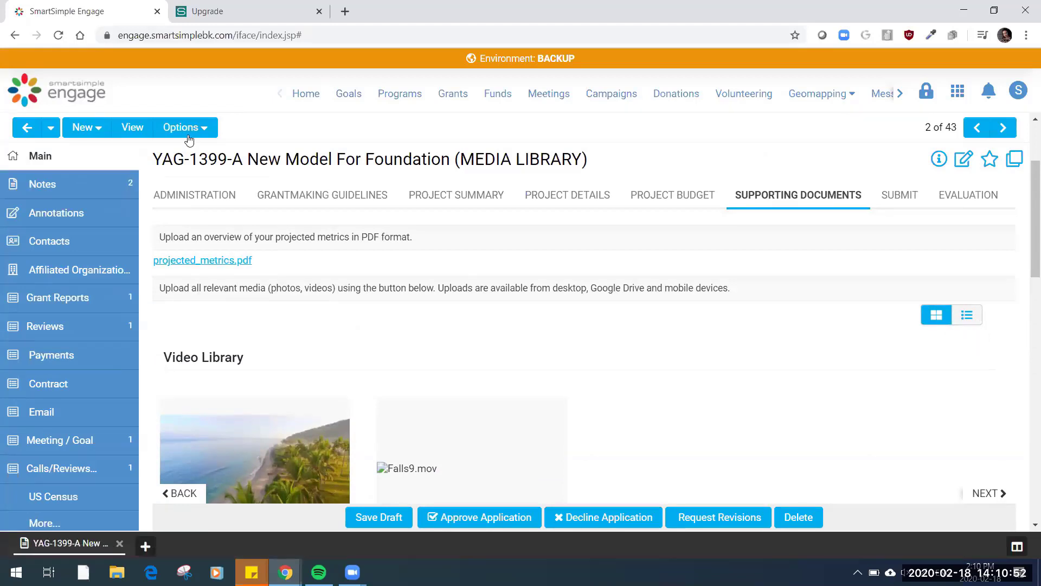
Turn on Configuration Mode for the grant form
click(212, 135)
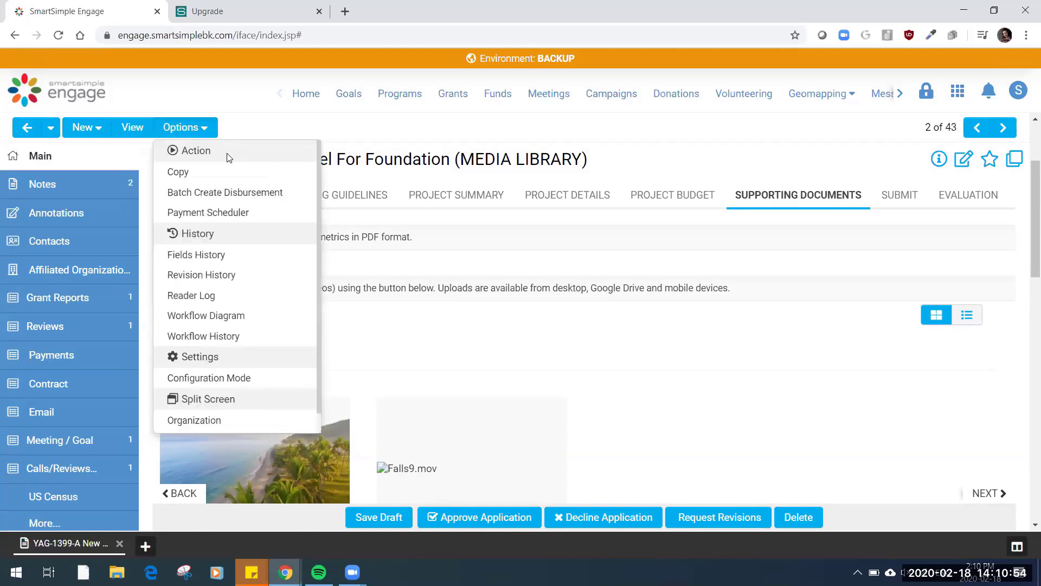
click(266, 384)
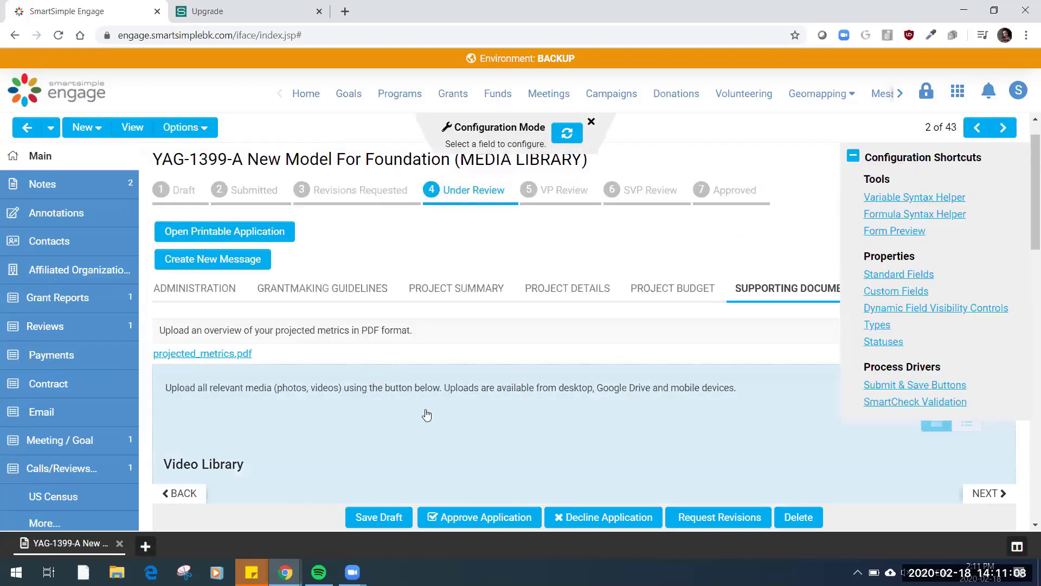
Open the settings of the grant's Media Library Upload Foundation field and examine them down to the Media Library Options
click(426, 414)
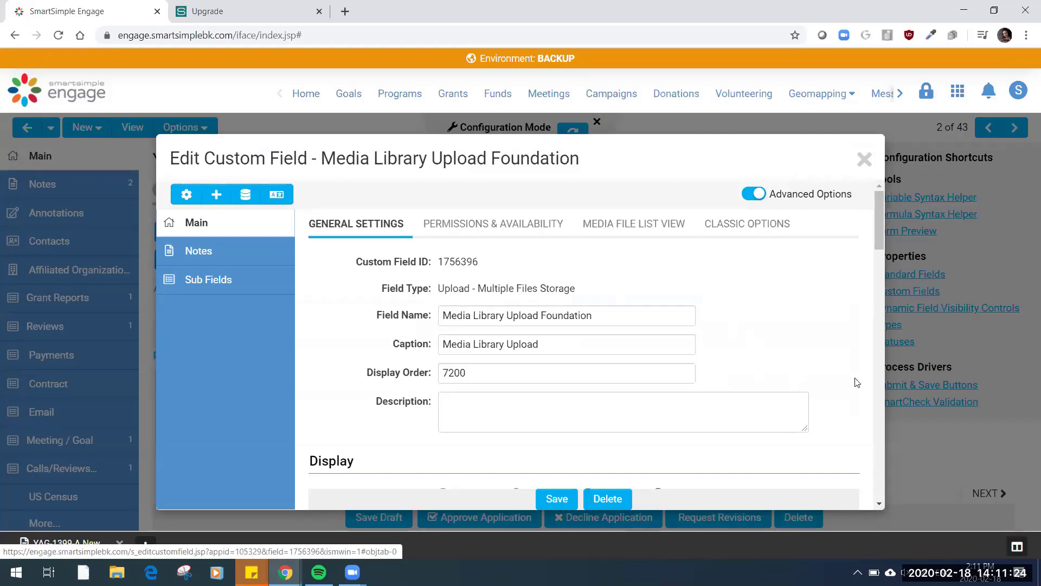
scroll(856, 382, down, 2)
scroll(857, 382, down, 8)
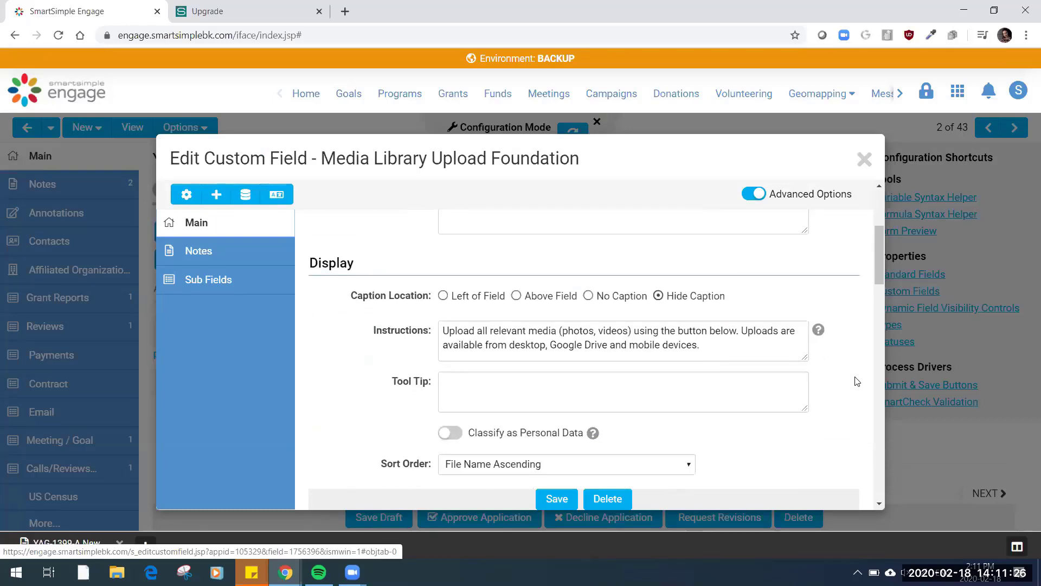
scroll(857, 382, down, 8)
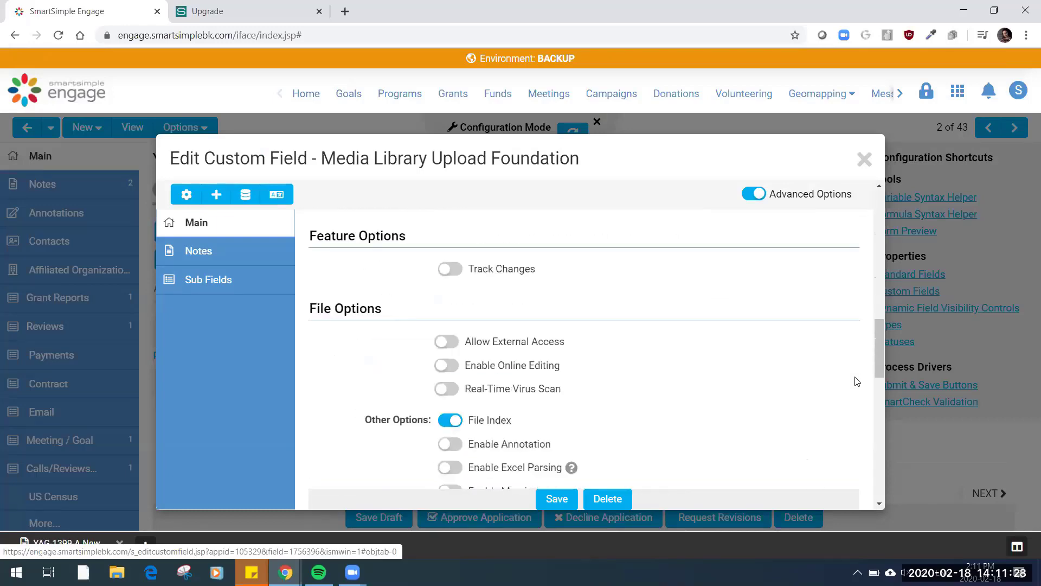
scroll(856, 380, down, 9)
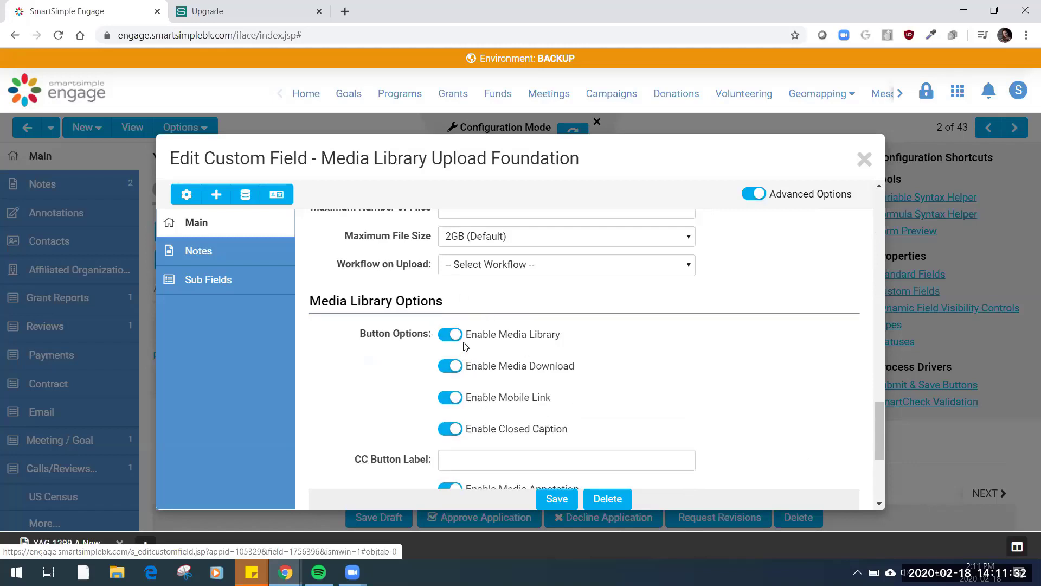
Disable and re-enable the field's media library, then review its download, mobile link, closed caption, annotation, thumbnail and watermark options
click(450, 336)
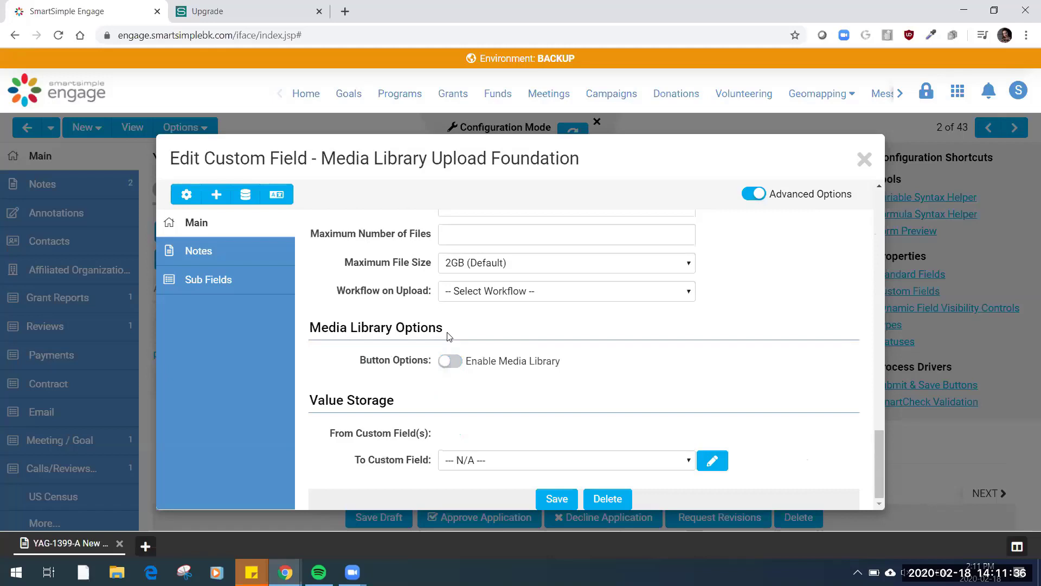
click(457, 361)
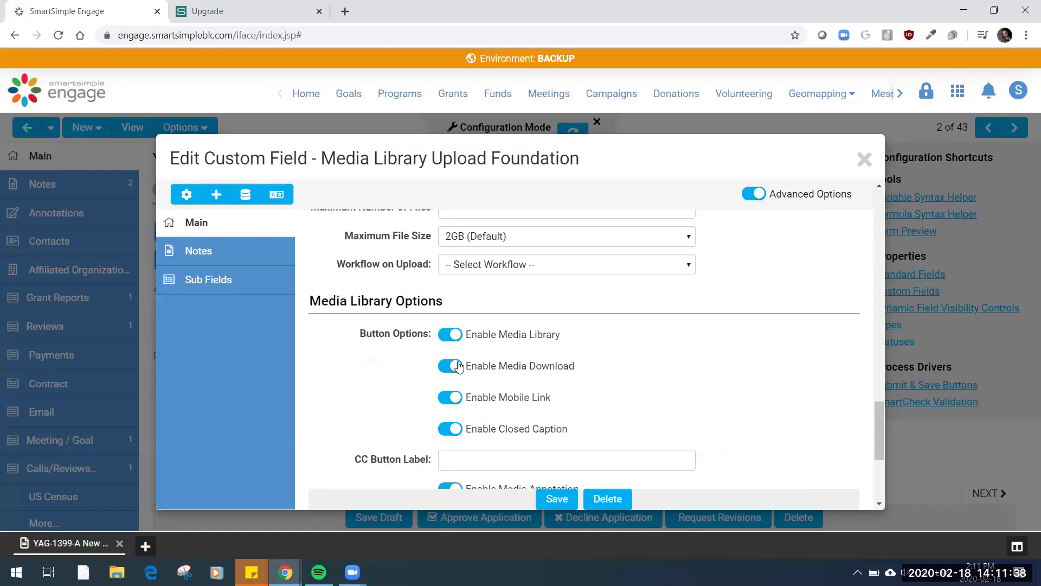
scroll(762, 365, down, 2)
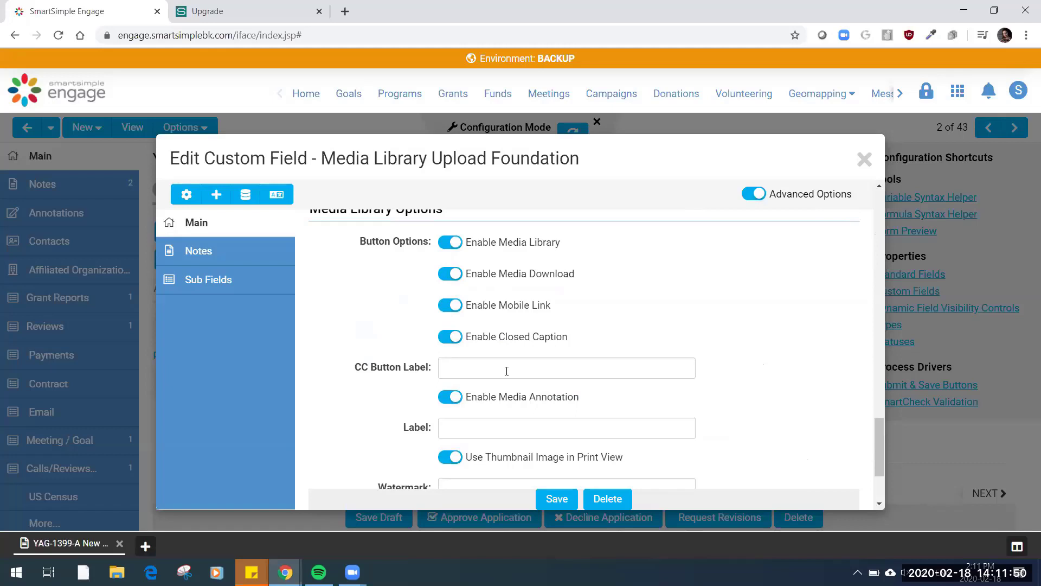
scroll(506, 370, down, 2)
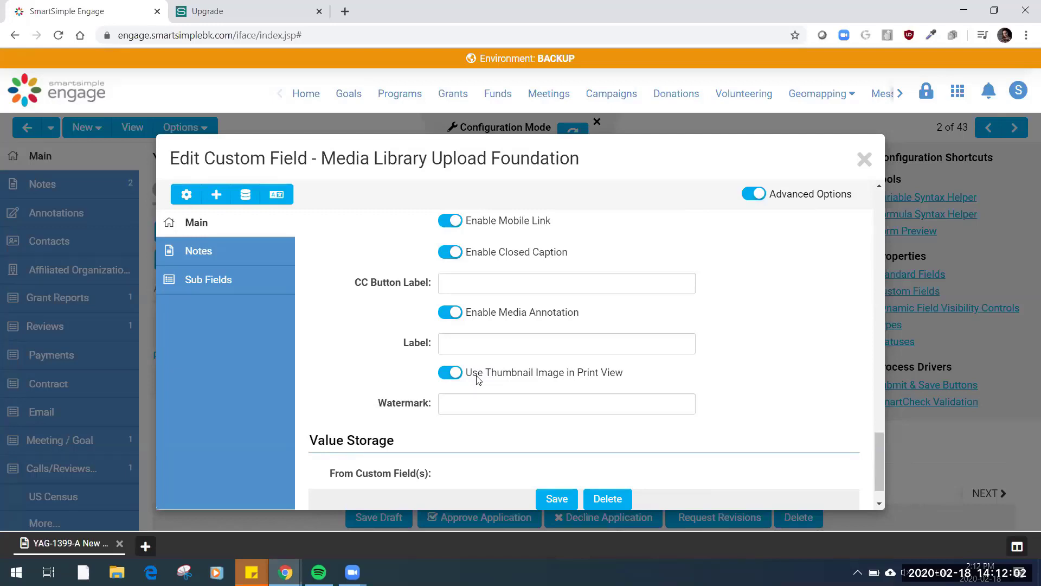
click(491, 402)
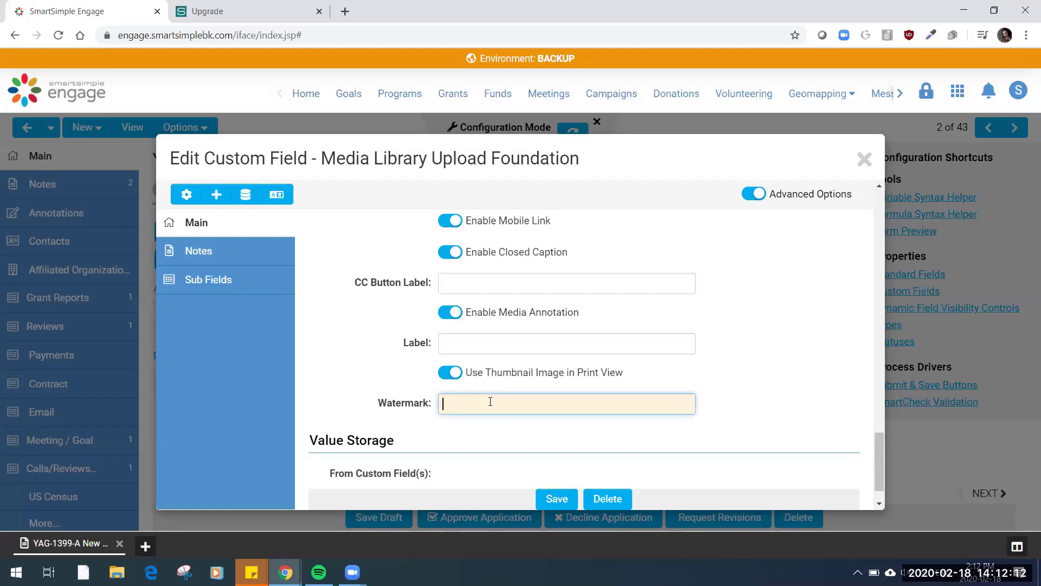
scroll(491, 402, down, 1)
scroll(491, 403, up, 5)
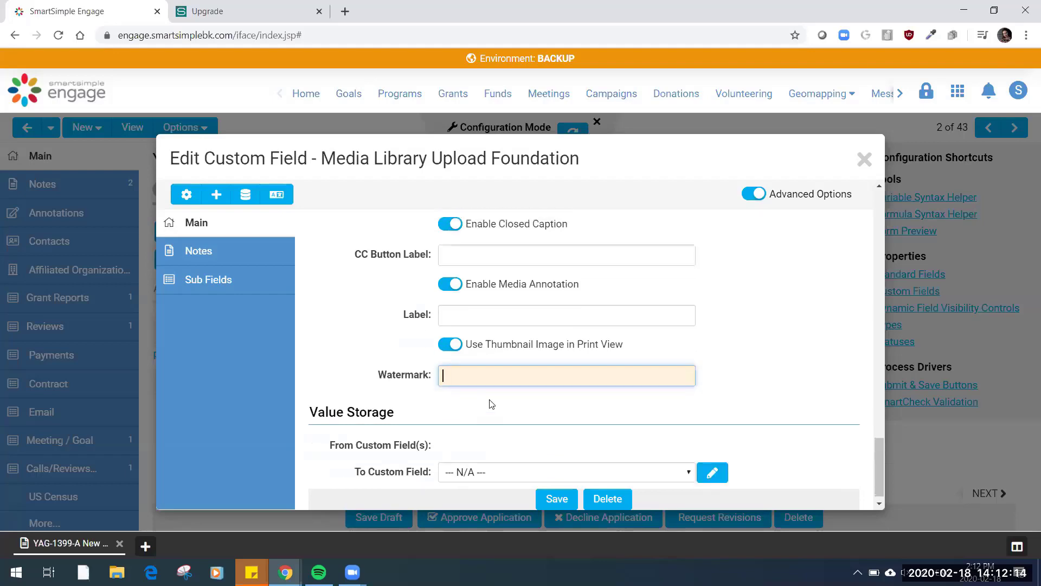
scroll(490, 403, up, 15)
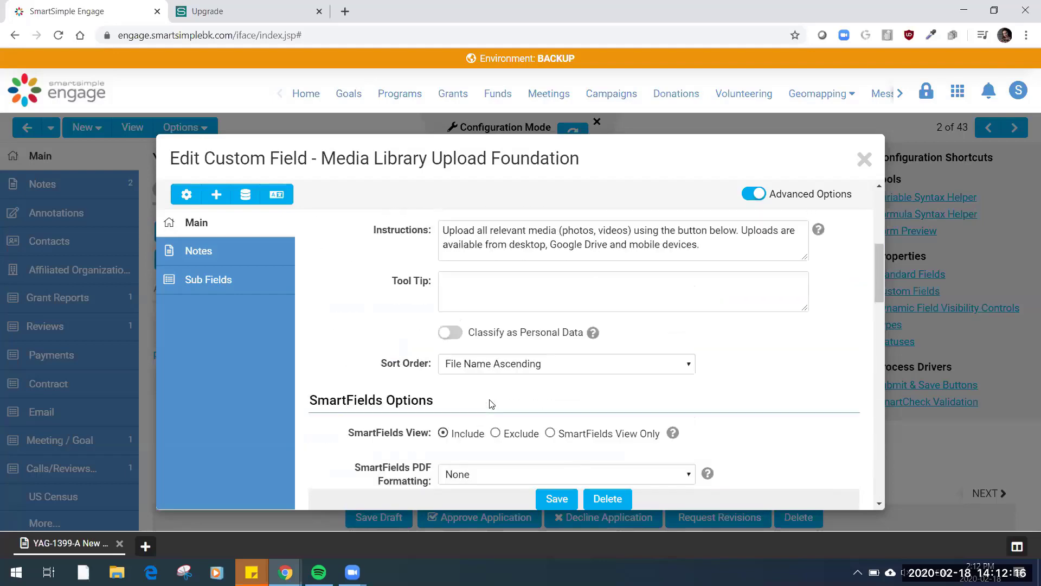
scroll(490, 404, up, 4)
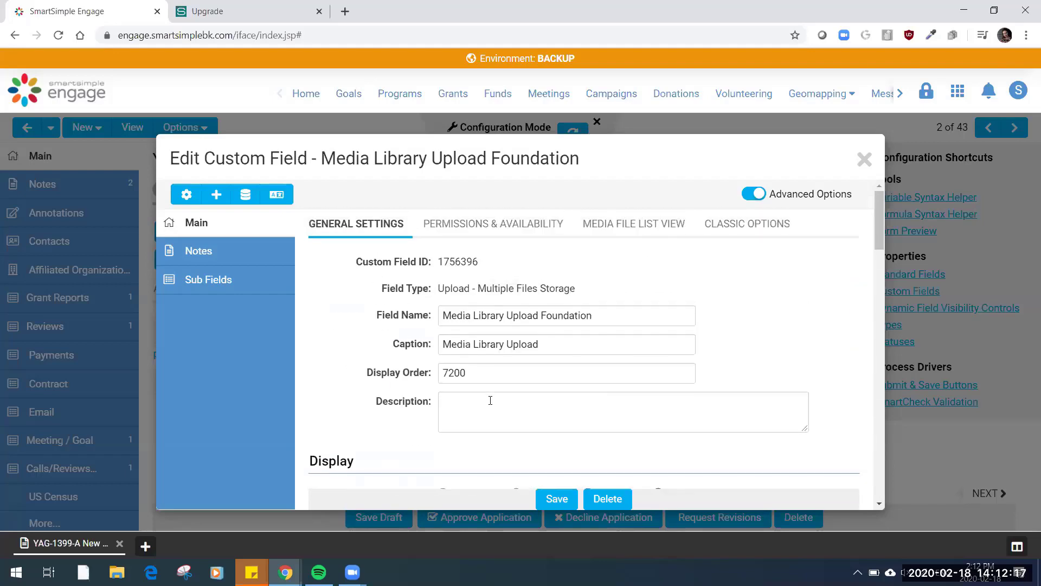
Examine the fields available for the upload field's media file list view and close the custom field editor
click(631, 233)
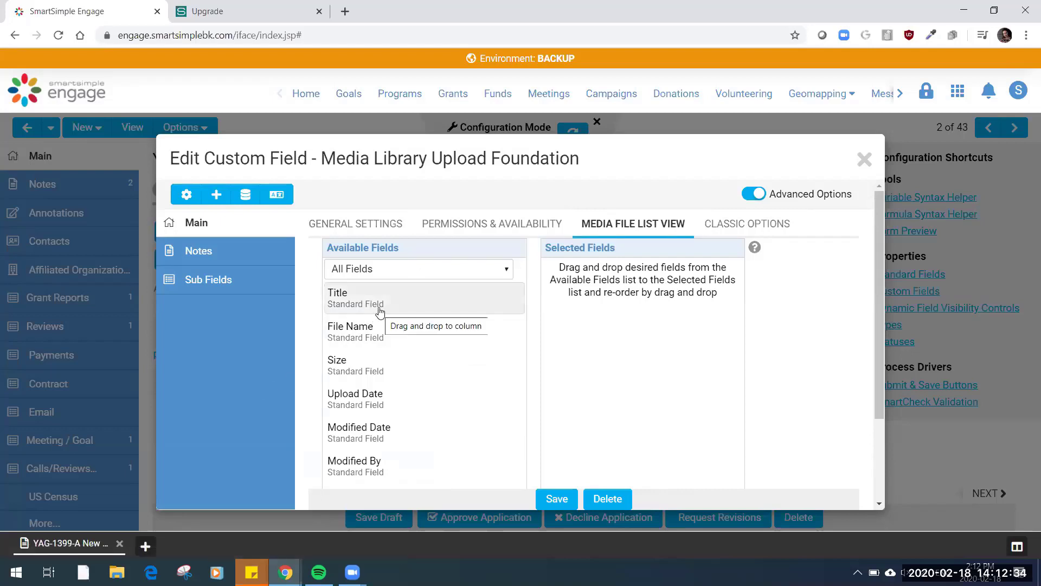
scroll(433, 470, down, 1)
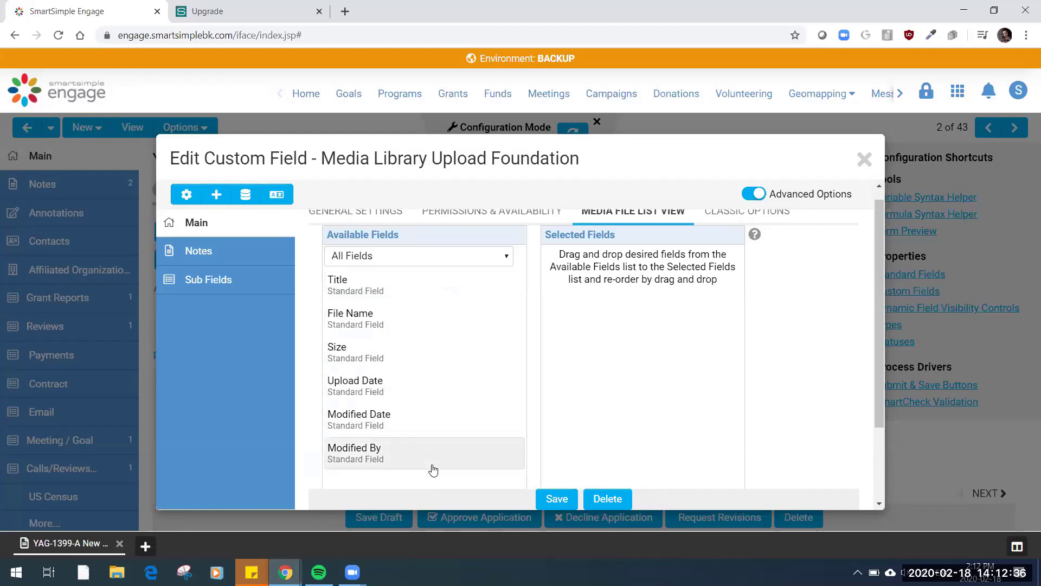
scroll(433, 470, down, 2)
scroll(433, 470, up, 2)
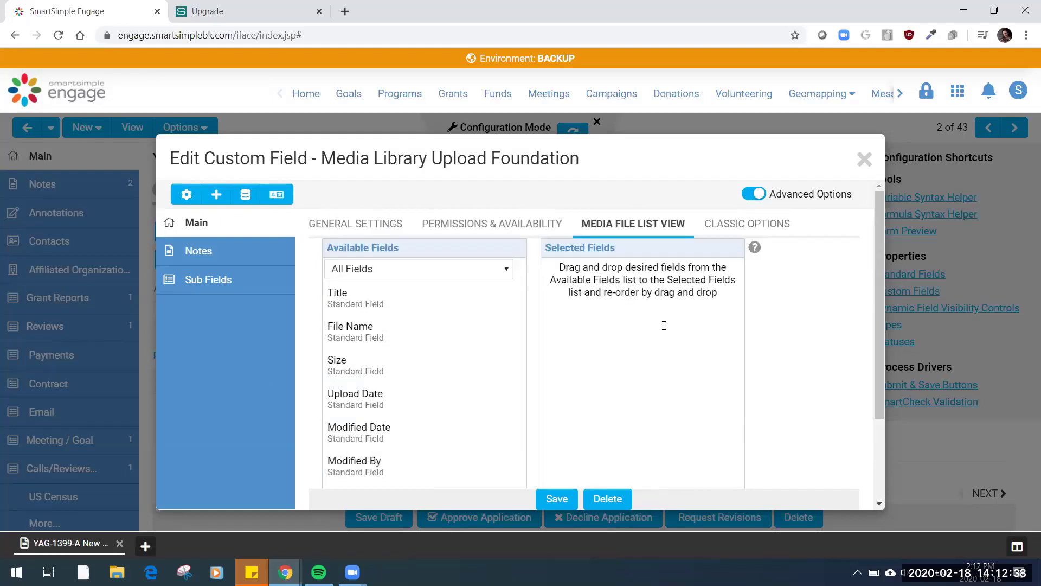
click(865, 159)
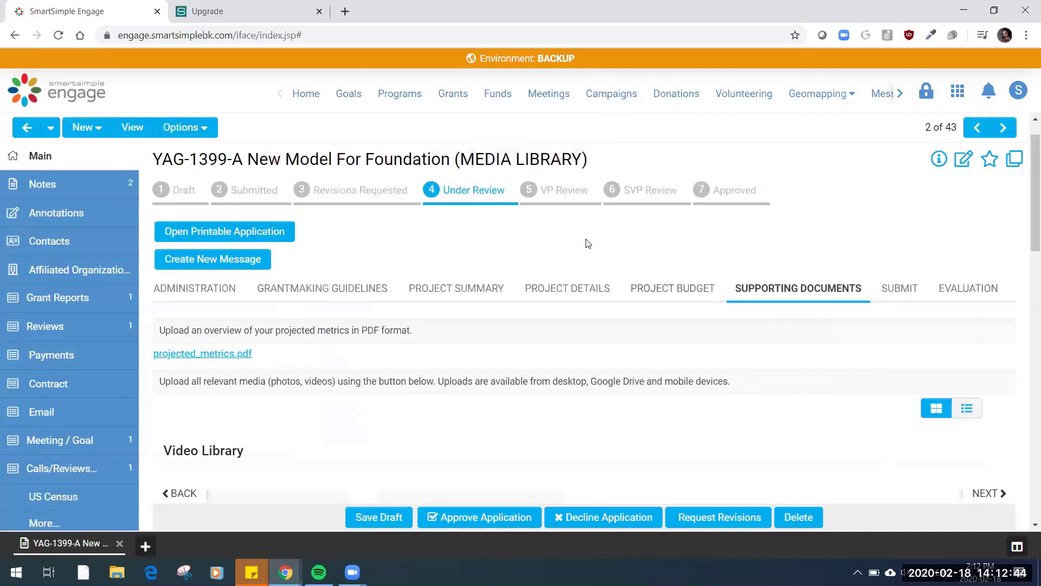
Open the 170724_15_Setangibeach.mp4 video for annotation from the grant's Video Library and close it again
scroll(587, 242, down, 5)
scroll(586, 243, down, 1)
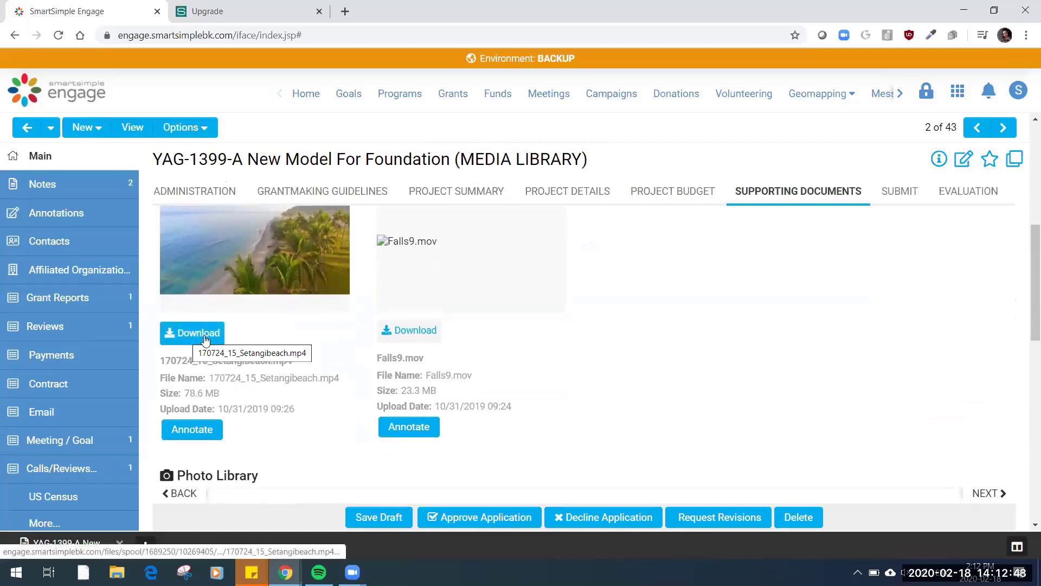
scroll(293, 431, down, 3)
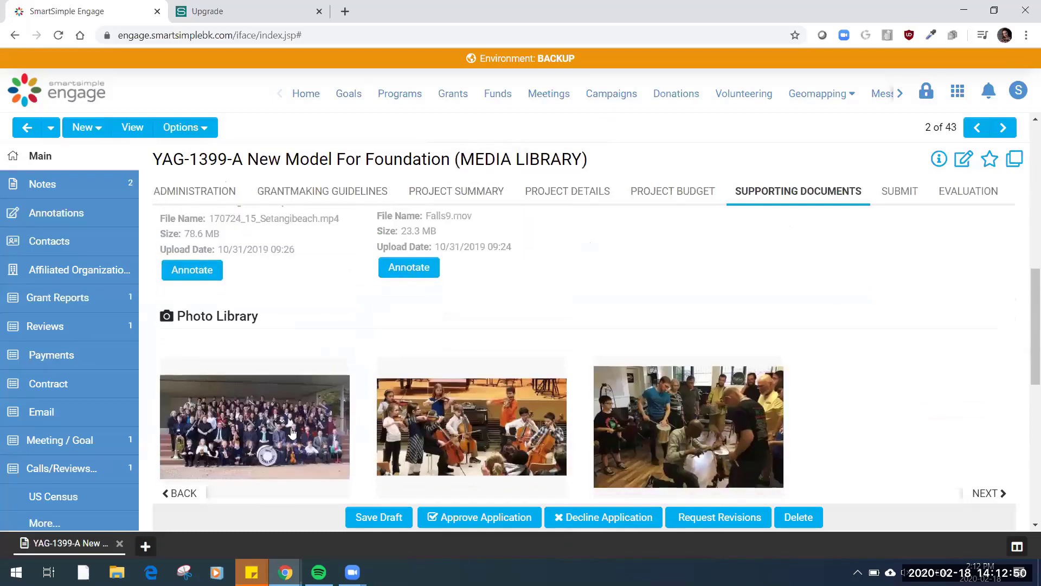
click(184, 275)
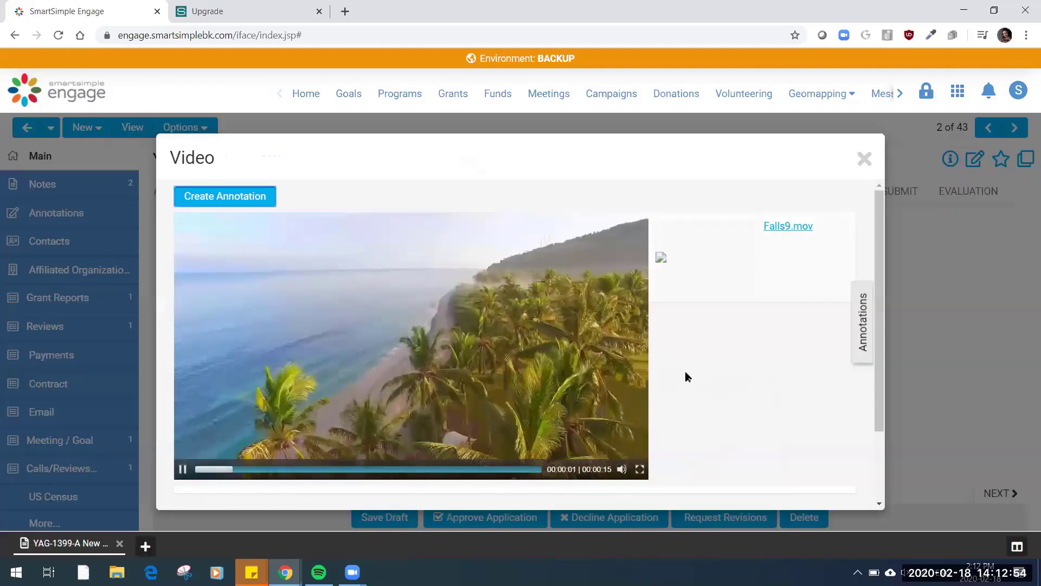
click(864, 158)
Examine the images and file details in the grant's Photo Library and return to the beginning of the form
scroll(774, 346, down, 2)
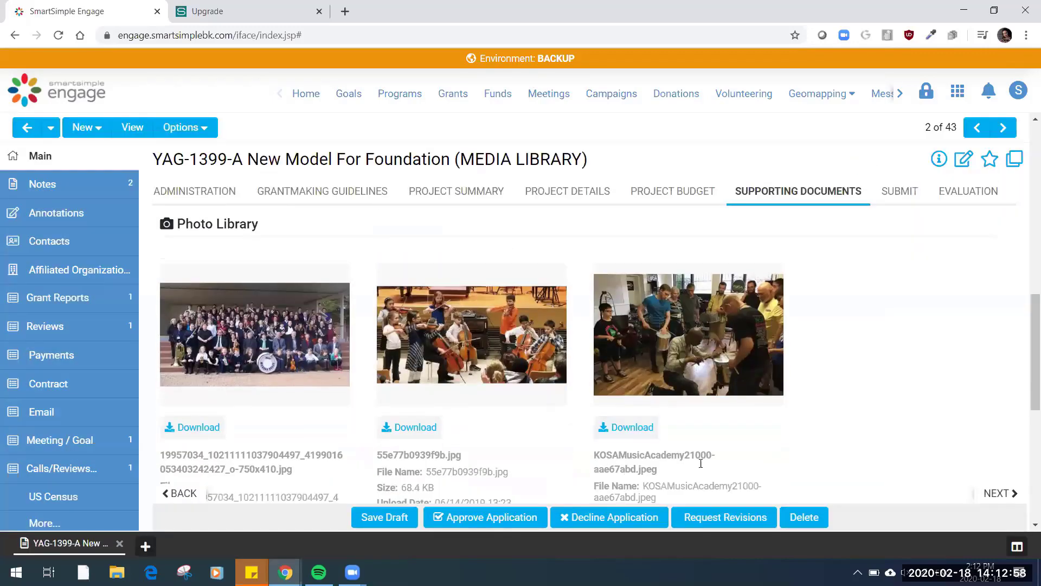
scroll(702, 410, down, 1)
scroll(702, 410, down, 5)
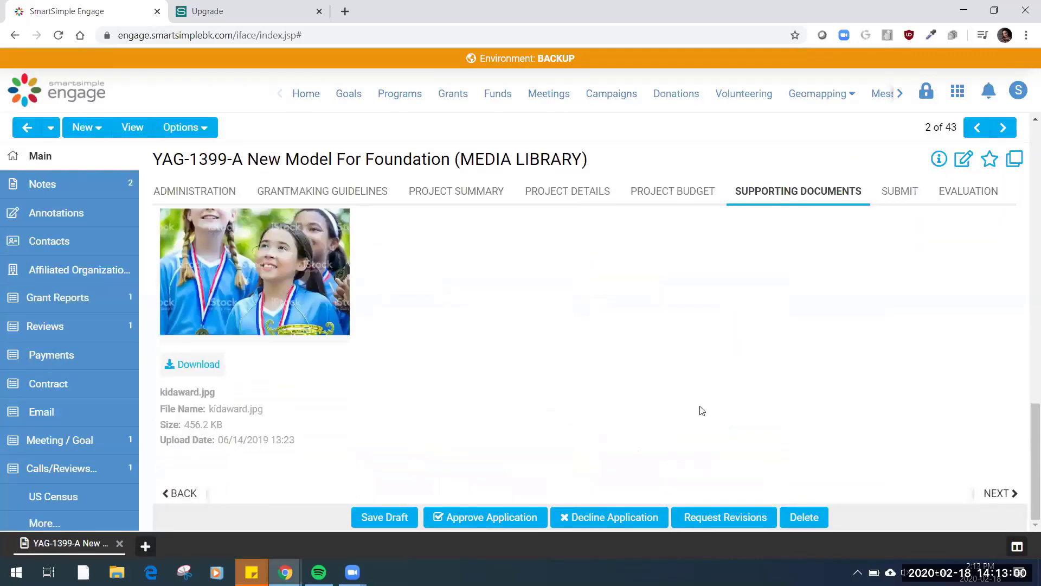
scroll(700, 410, up, 10)
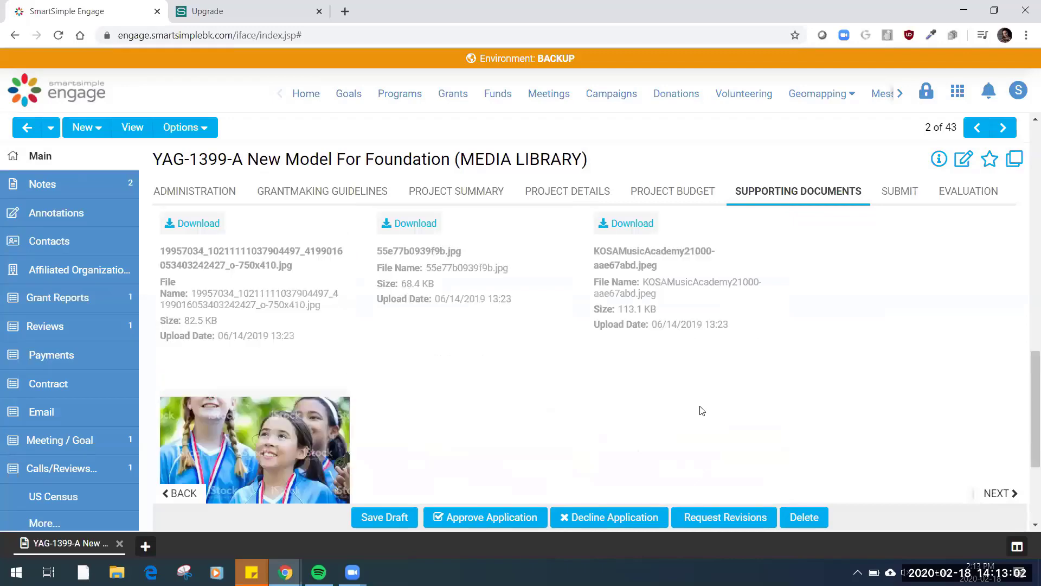
scroll(700, 411, up, 5)
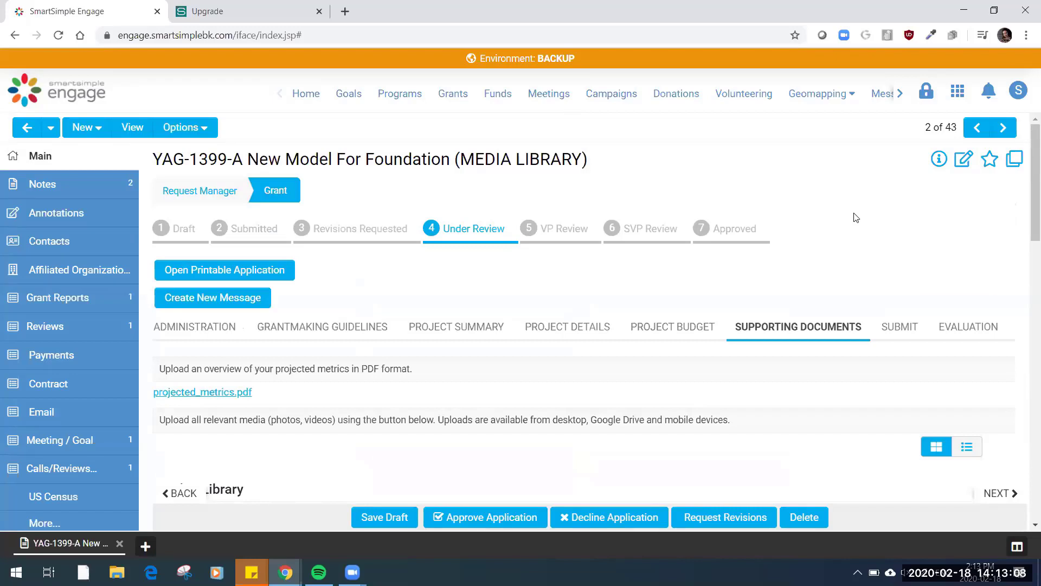
Open the Reviewer role for editing from the user roles in Global Settings
click(965, 102)
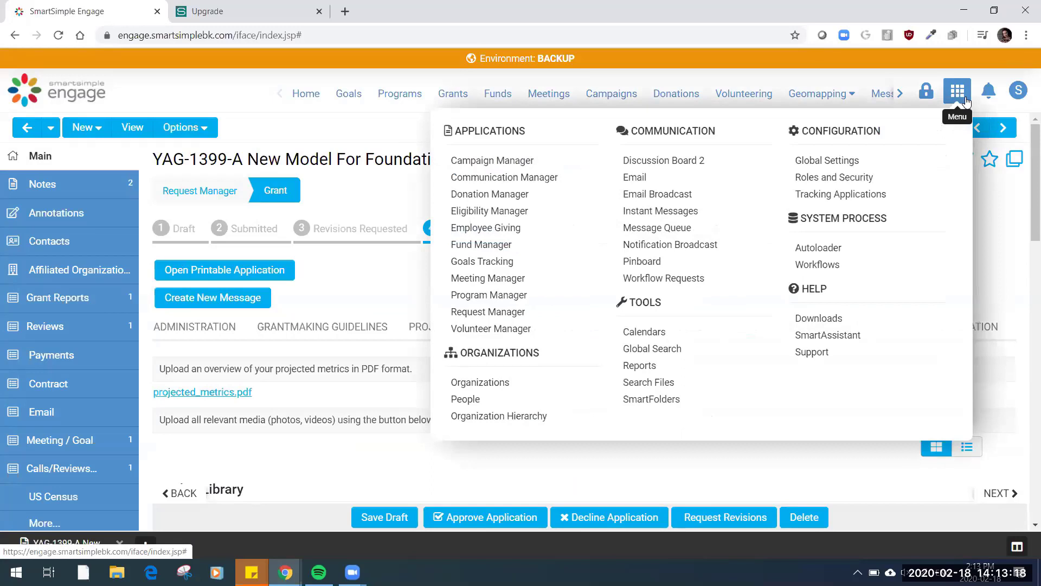
click(864, 162)
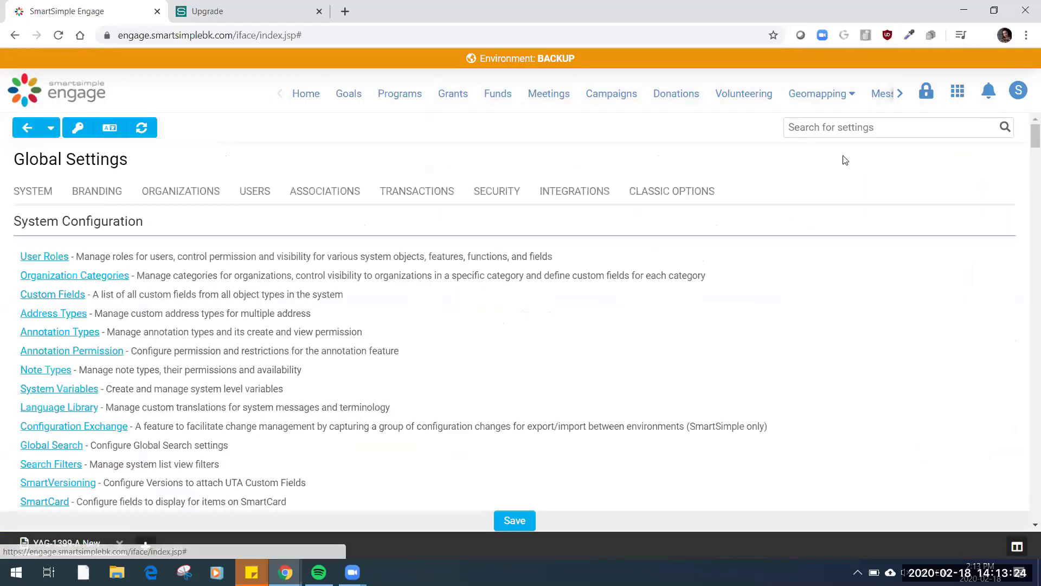
click(54, 257)
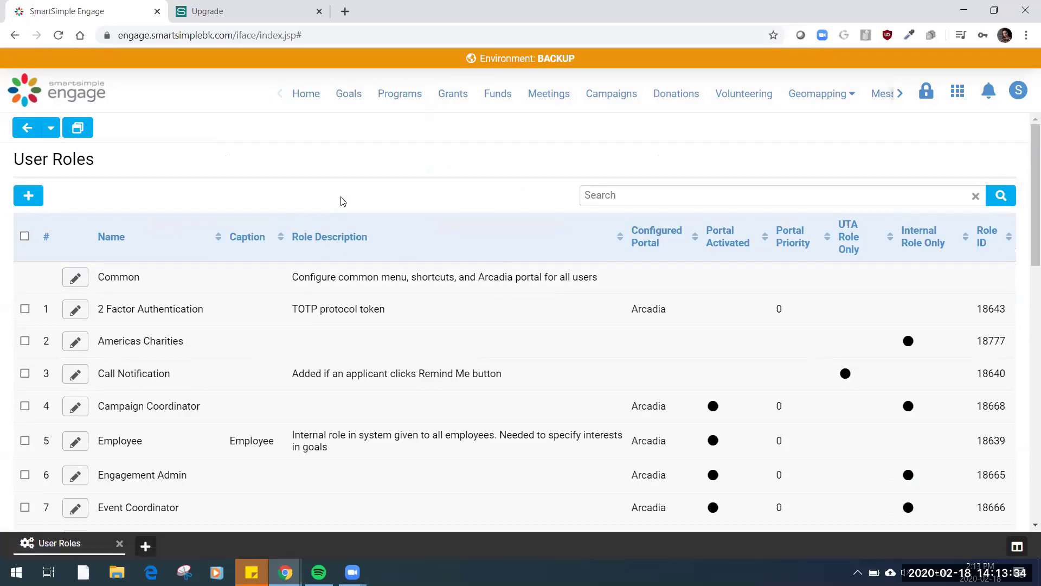
scroll(342, 174, down, 7)
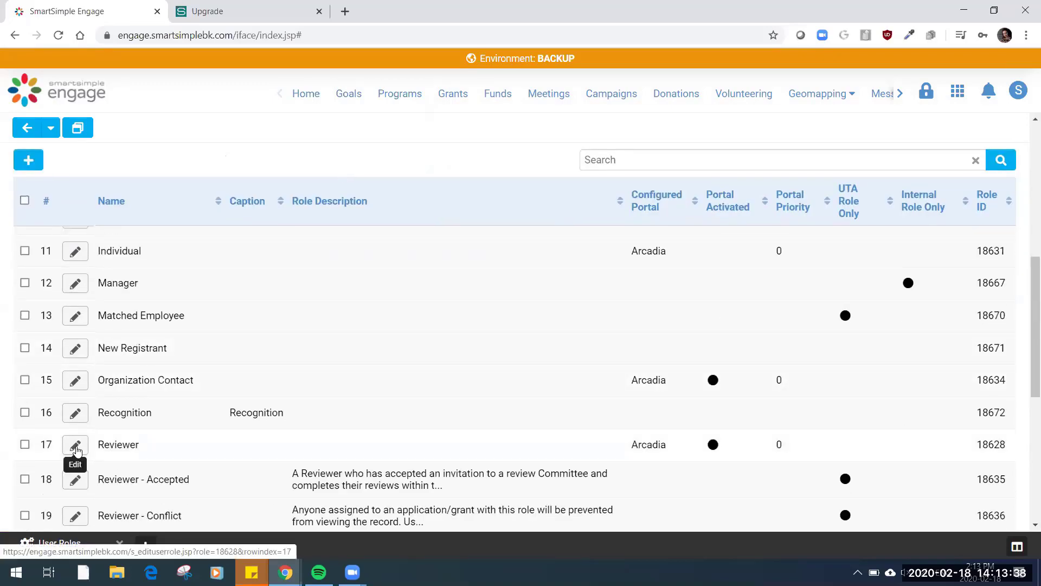
click(76, 446)
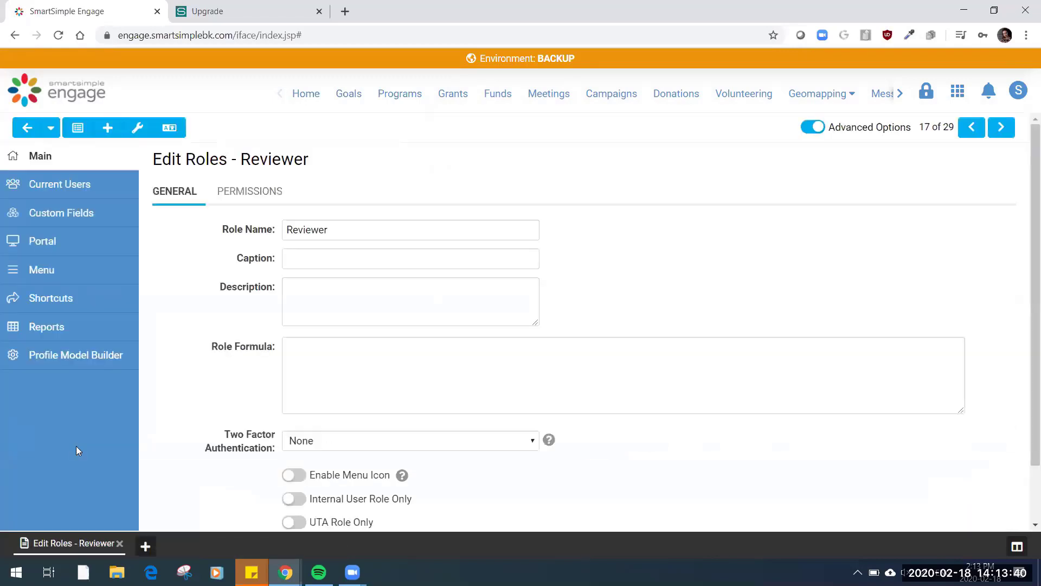
Open the Media Library item of the Reviewer portal's main menu for editing
click(73, 246)
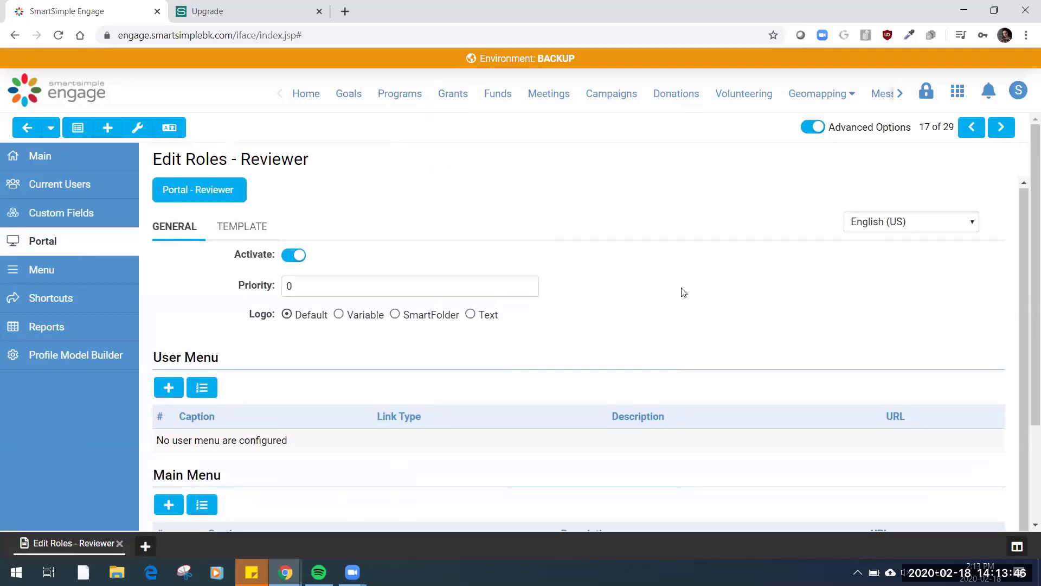
scroll(681, 290, down, 3)
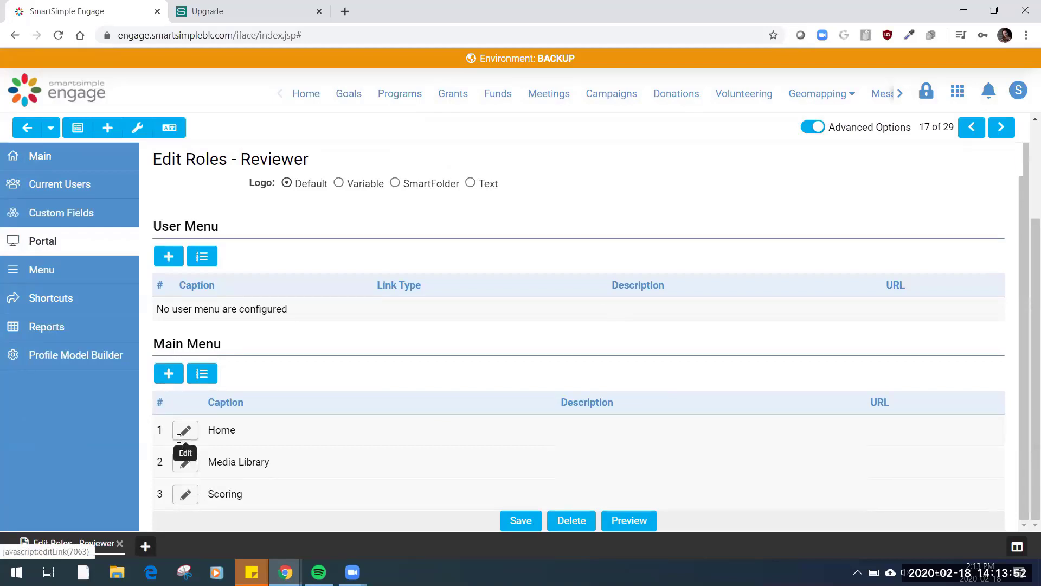
click(192, 464)
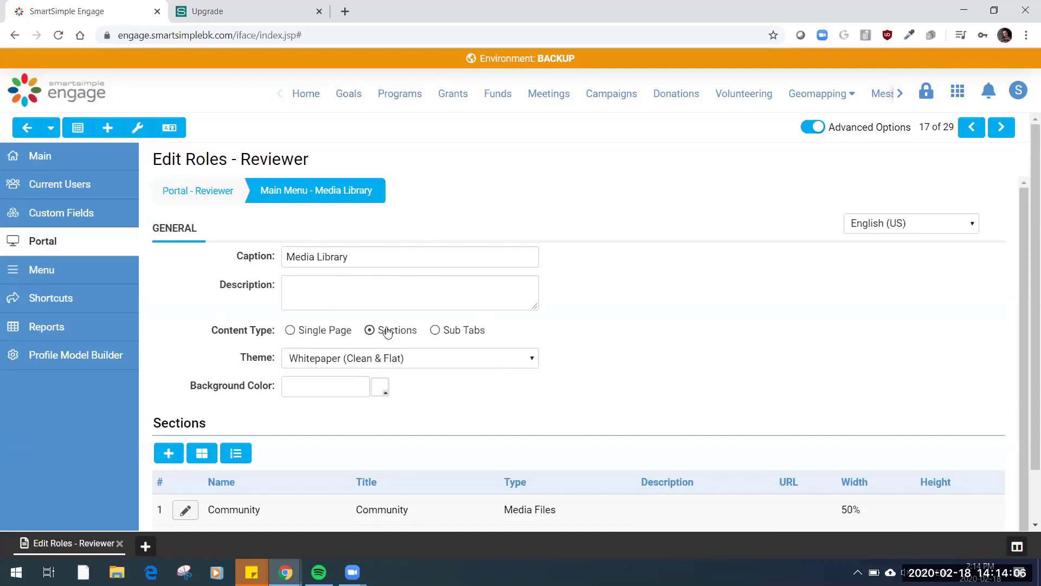
Check the themes available for the Media Library menu item and open its Community section for editing
click(415, 362)
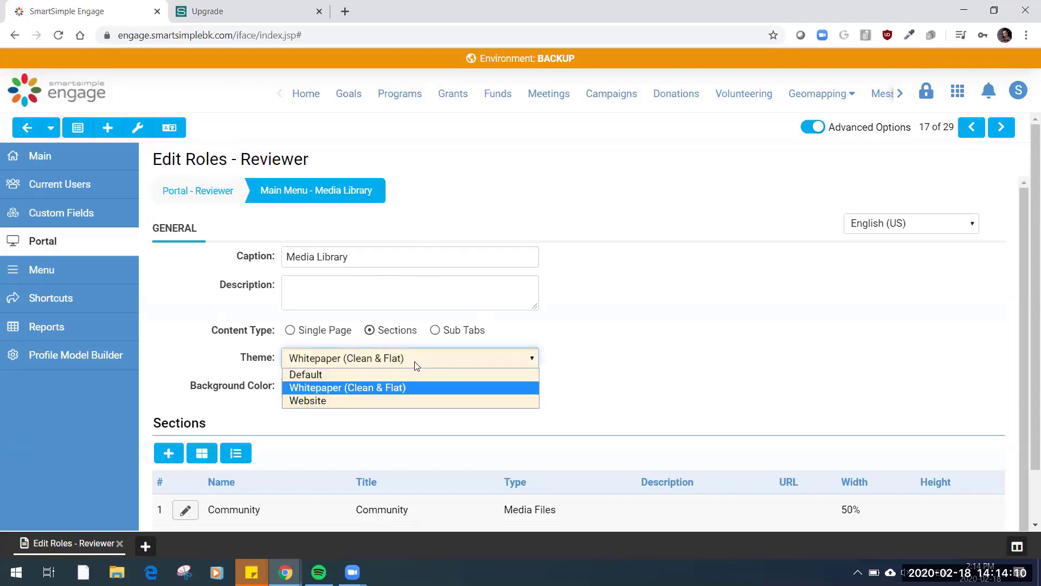
click(699, 314)
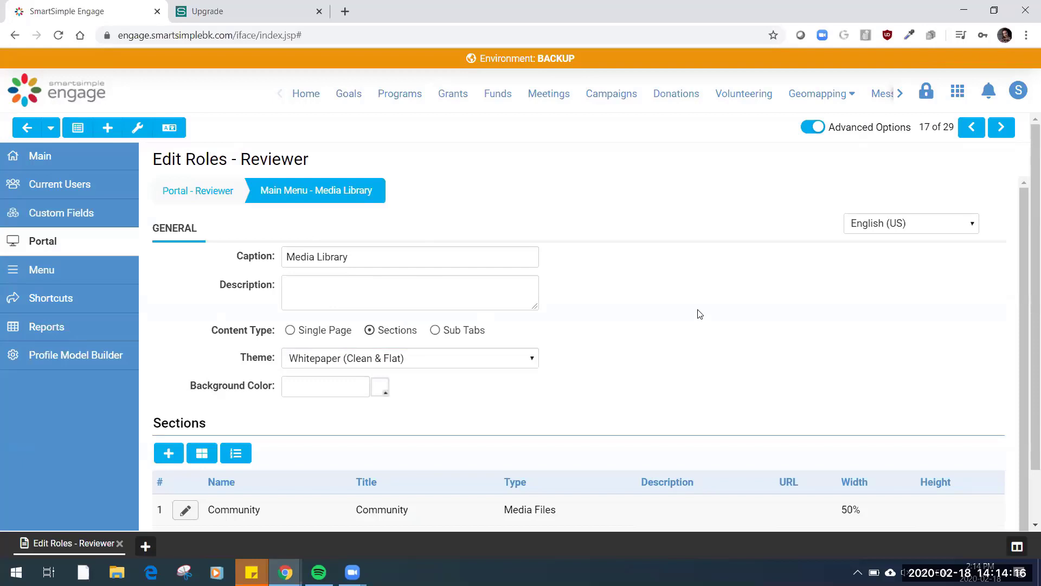
scroll(698, 423, down, 1)
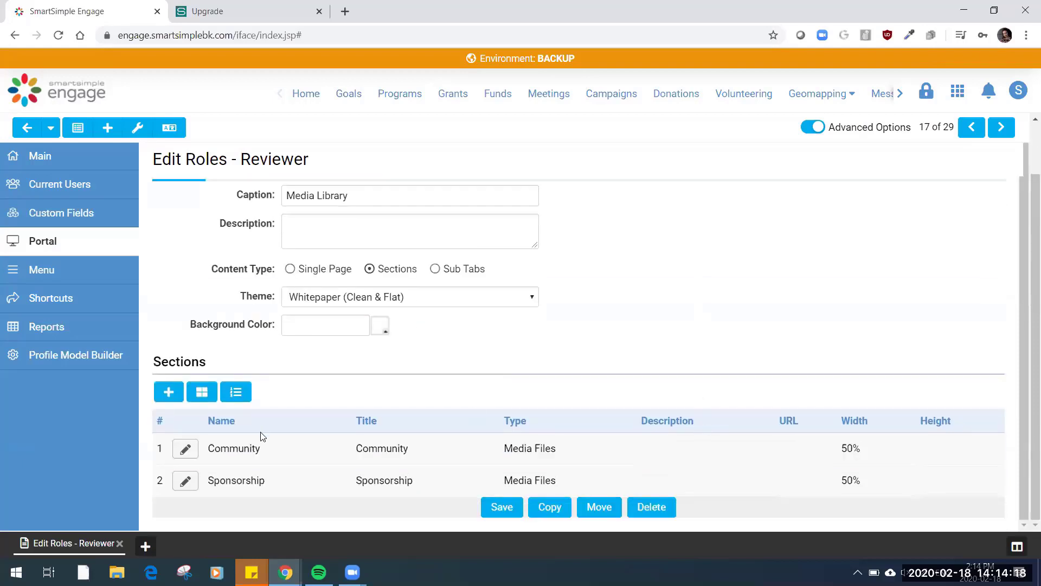
click(186, 448)
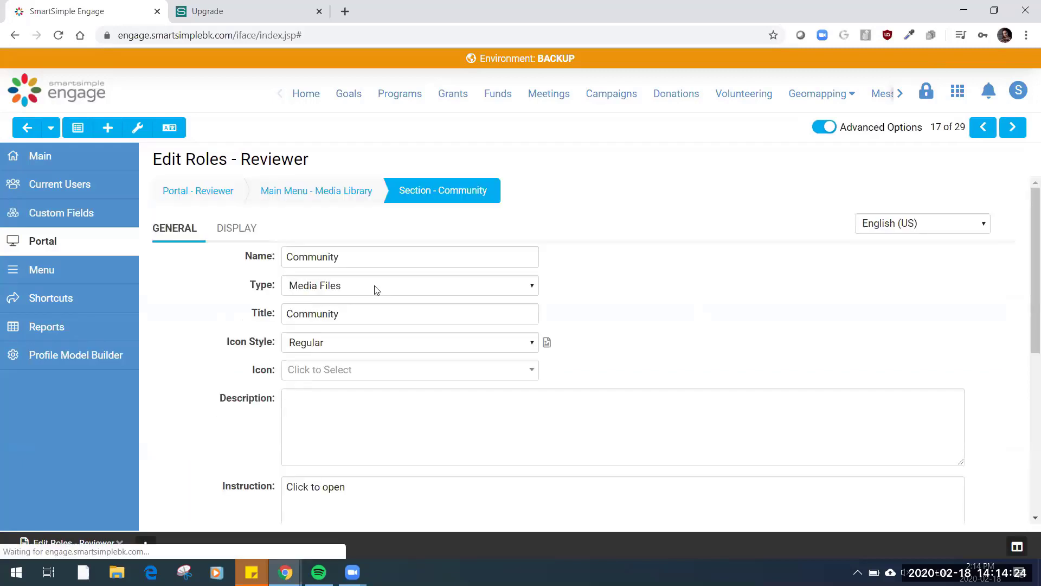
Check the Community section's available types and the choices for its media custom field in Media Files Settings
click(376, 290)
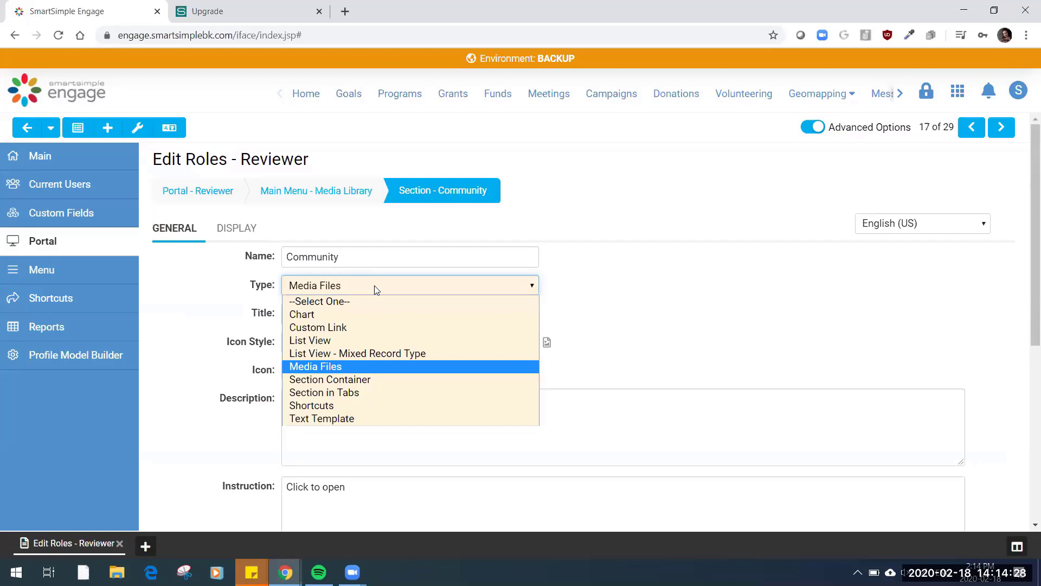
click(646, 258)
scroll(647, 259, down, 2)
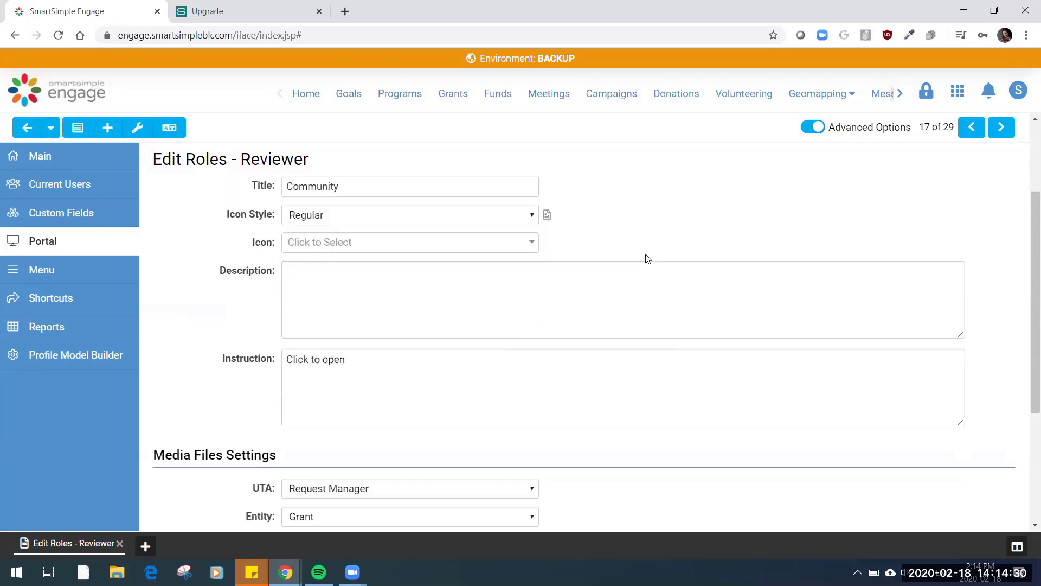
scroll(646, 258, down, 3)
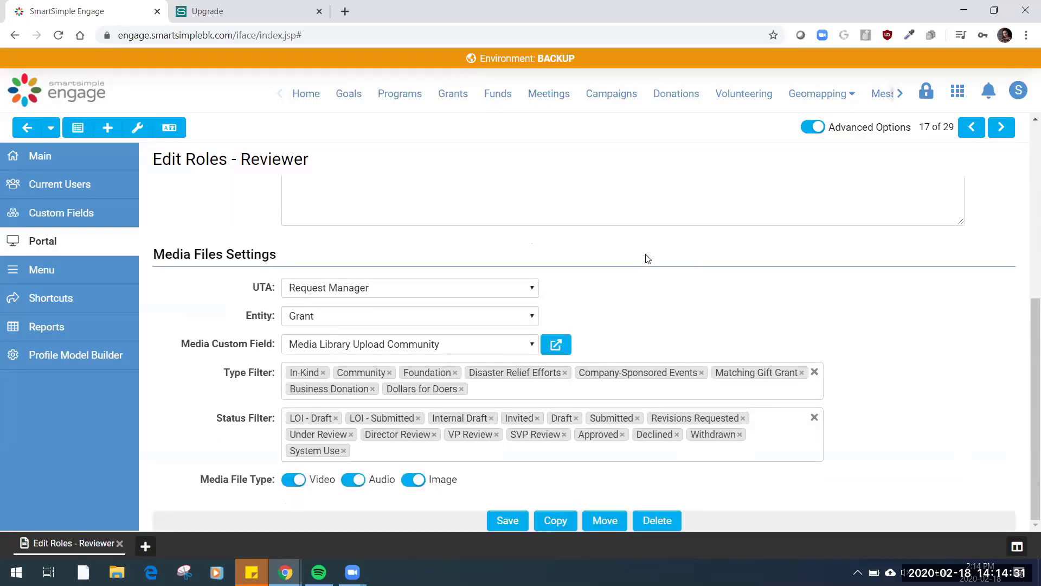
click(438, 345)
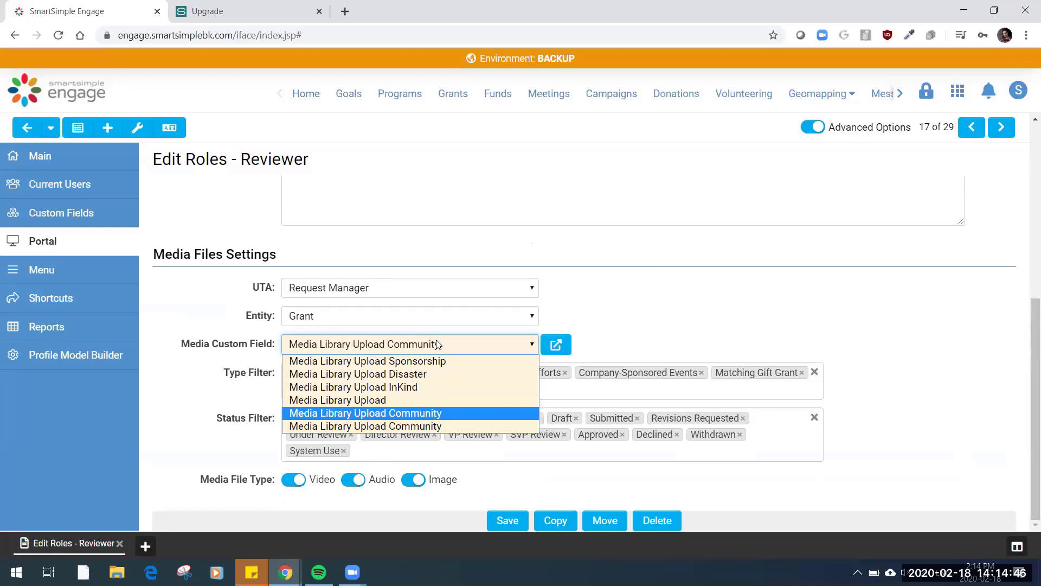
click(685, 279)
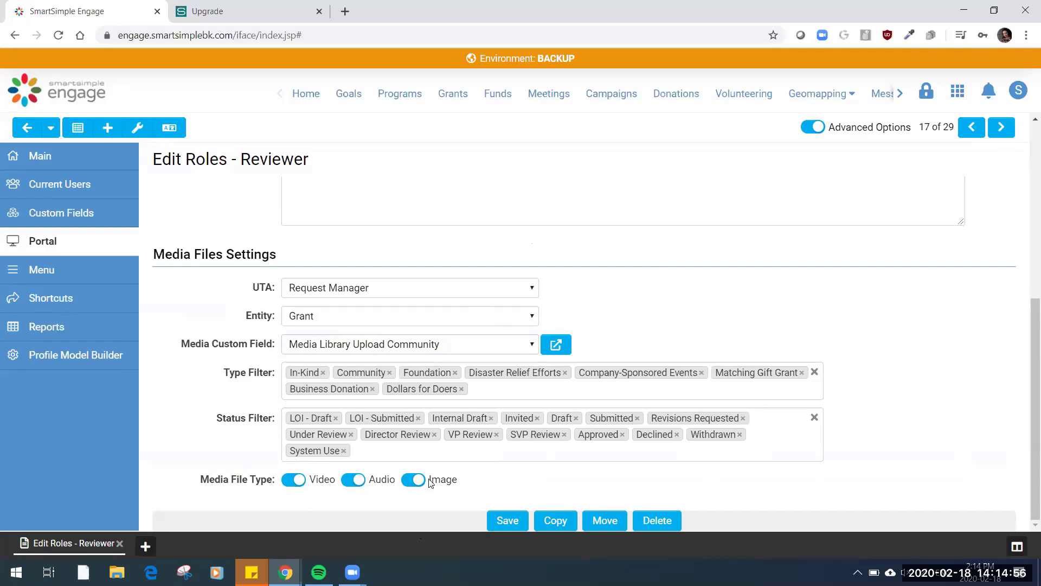
Check the available UTA and Entity choices for the Community section's media files and view the list of applications
click(409, 294)
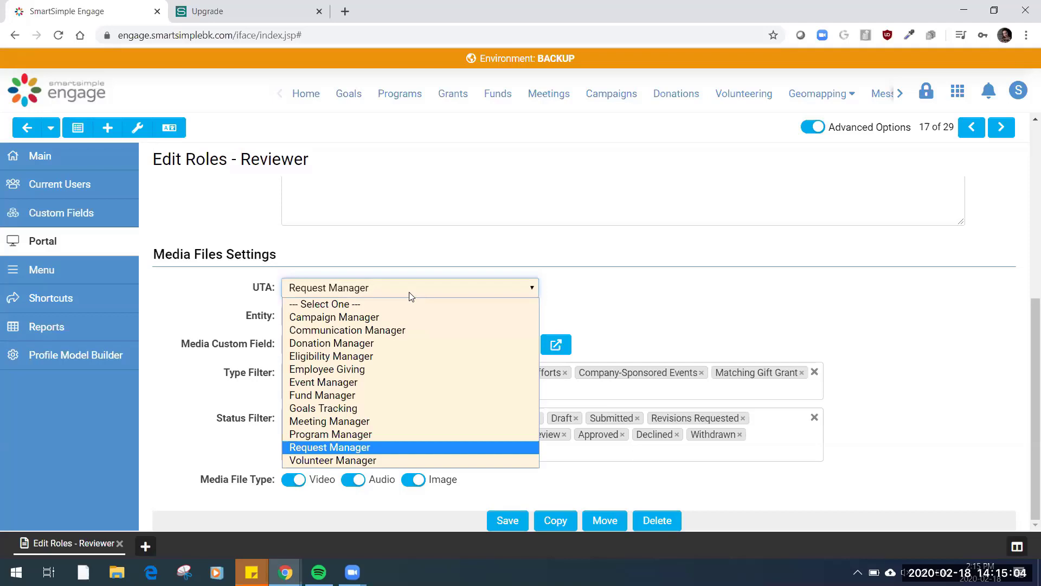
click(409, 293)
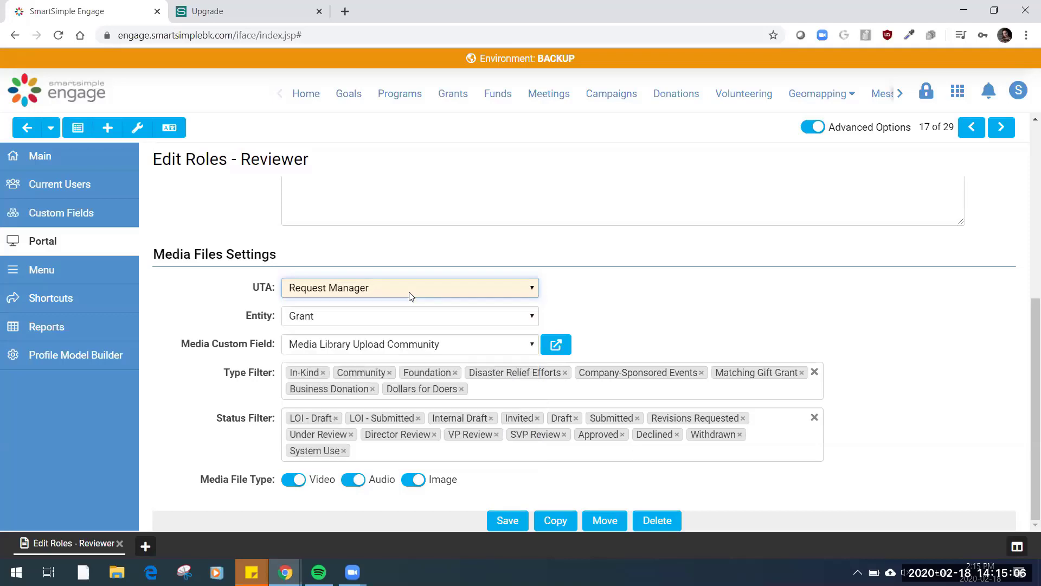
click(414, 317)
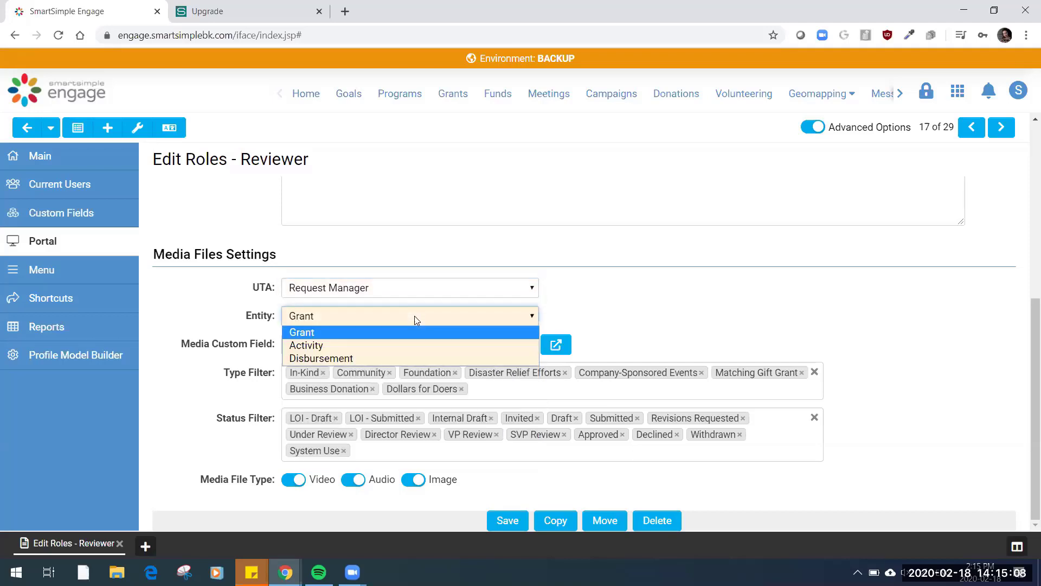
click(414, 317)
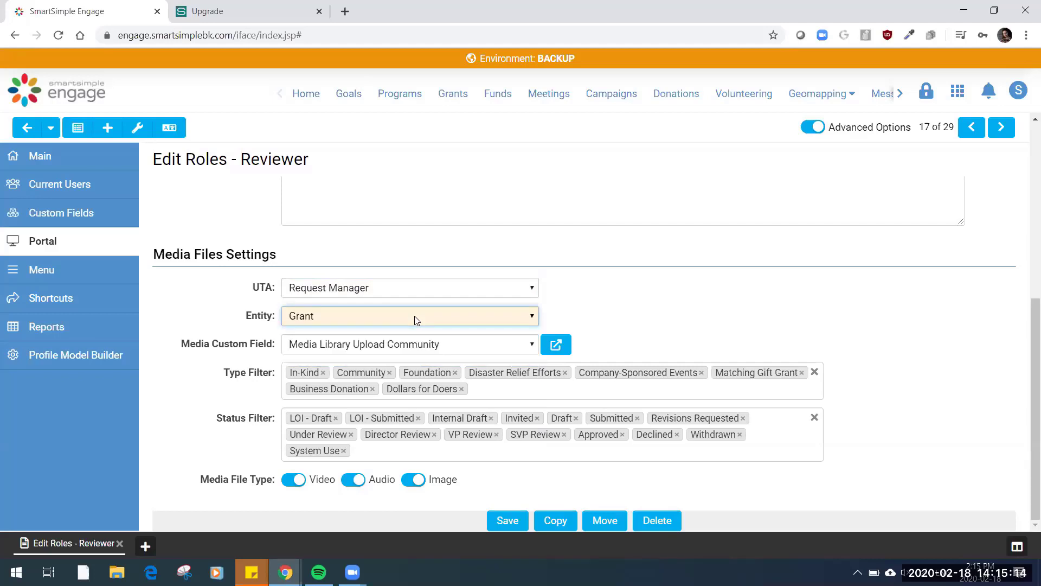
click(958, 90)
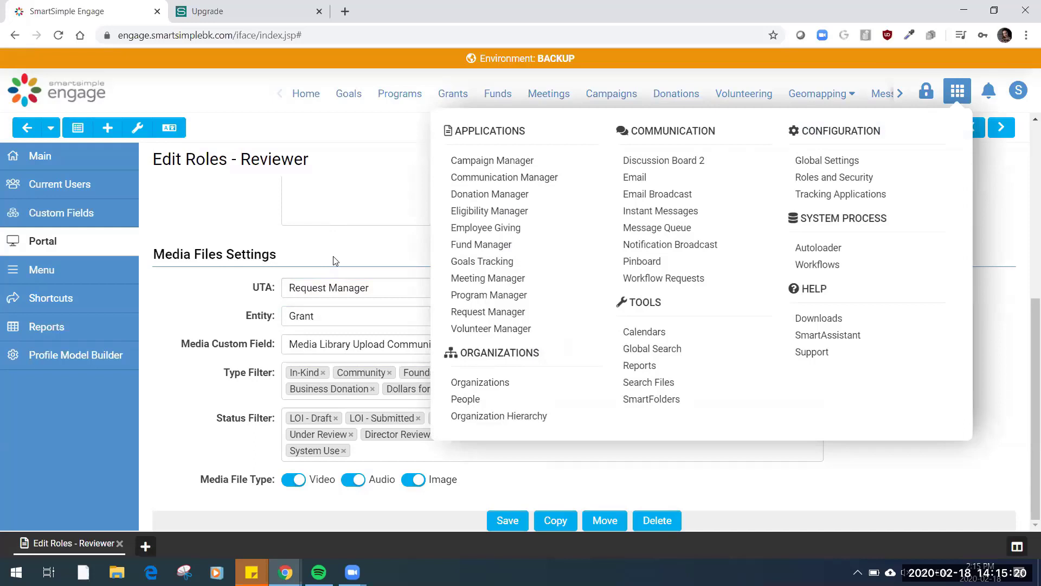
click(956, 91)
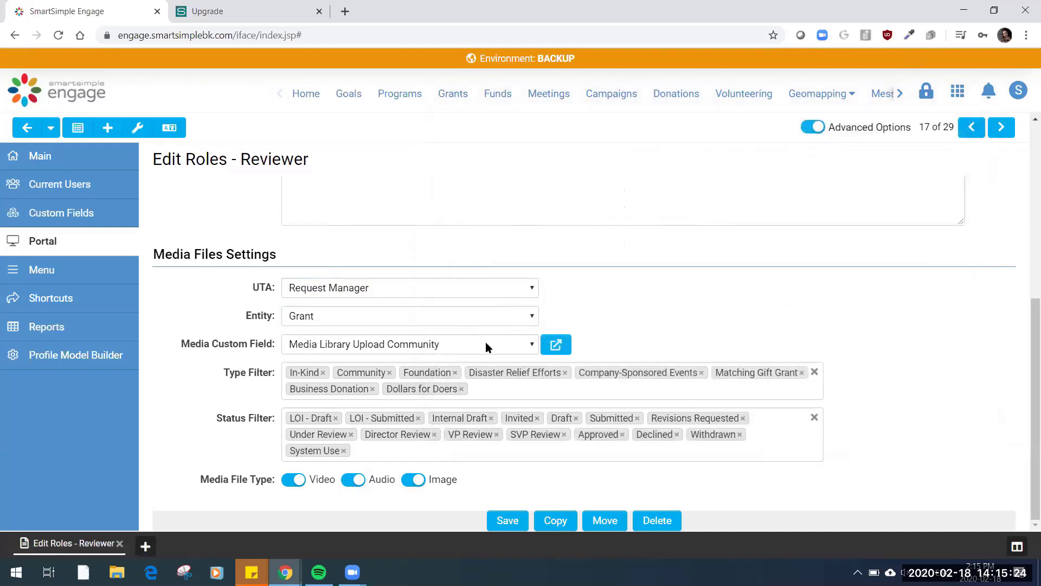
Inspect the linked Media Library Upload Community field's file and media library options, then close it and return to the section's beginning
click(556, 346)
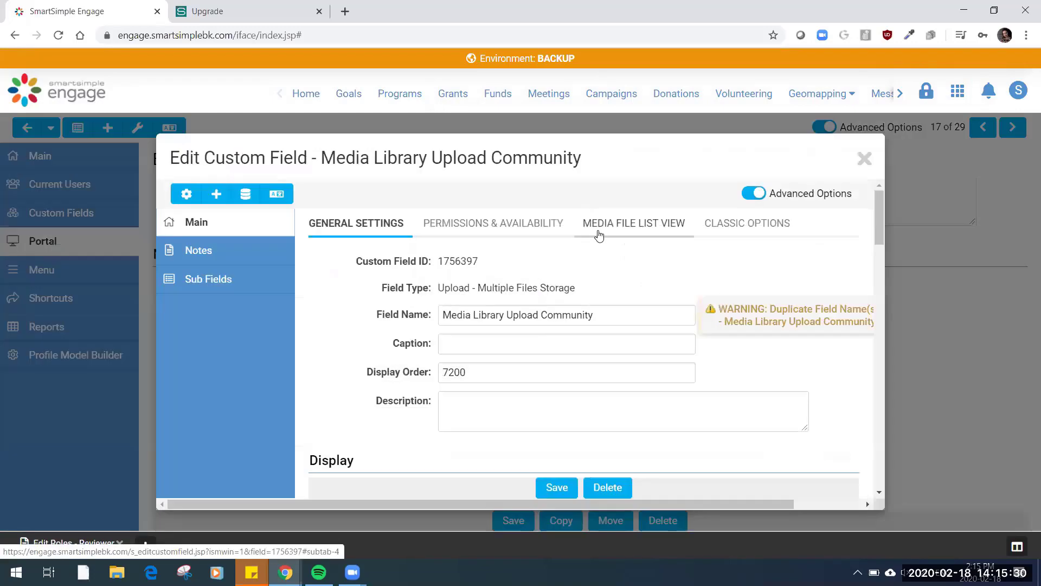
scroll(746, 394, down, 10)
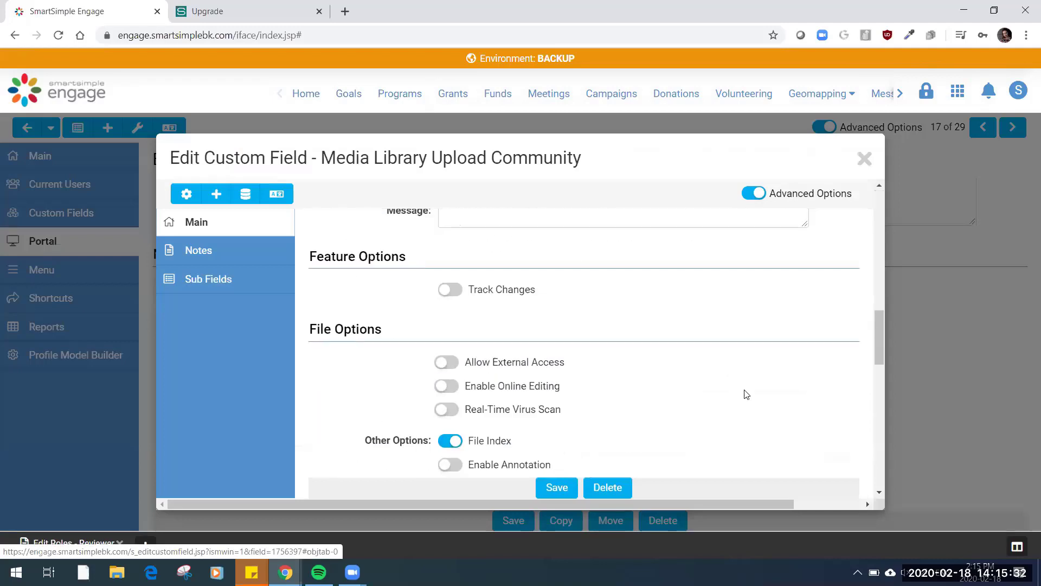
scroll(746, 394, down, 3)
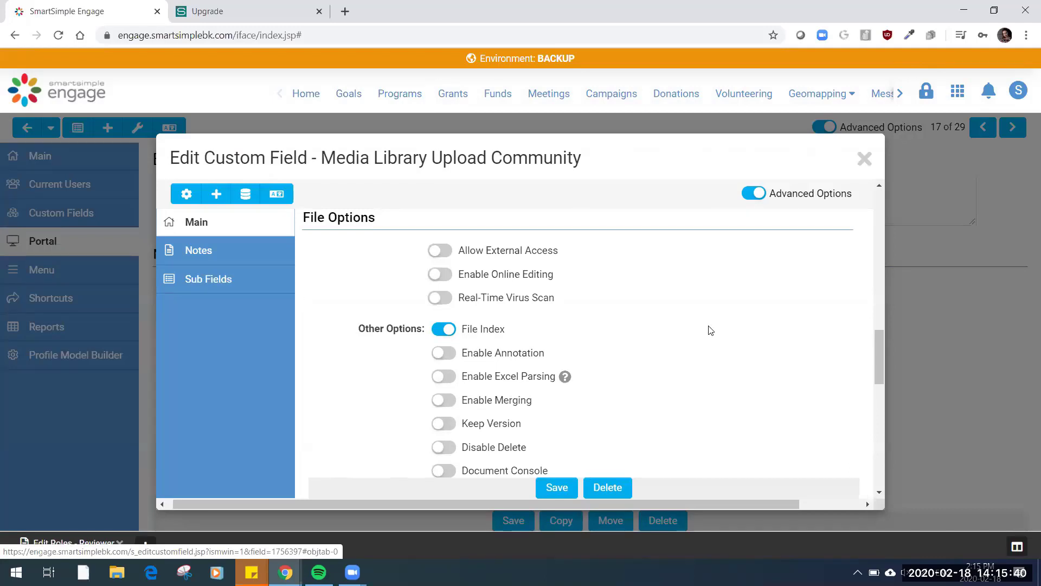
scroll(709, 334, down, 4)
scroll(707, 312, down, 6)
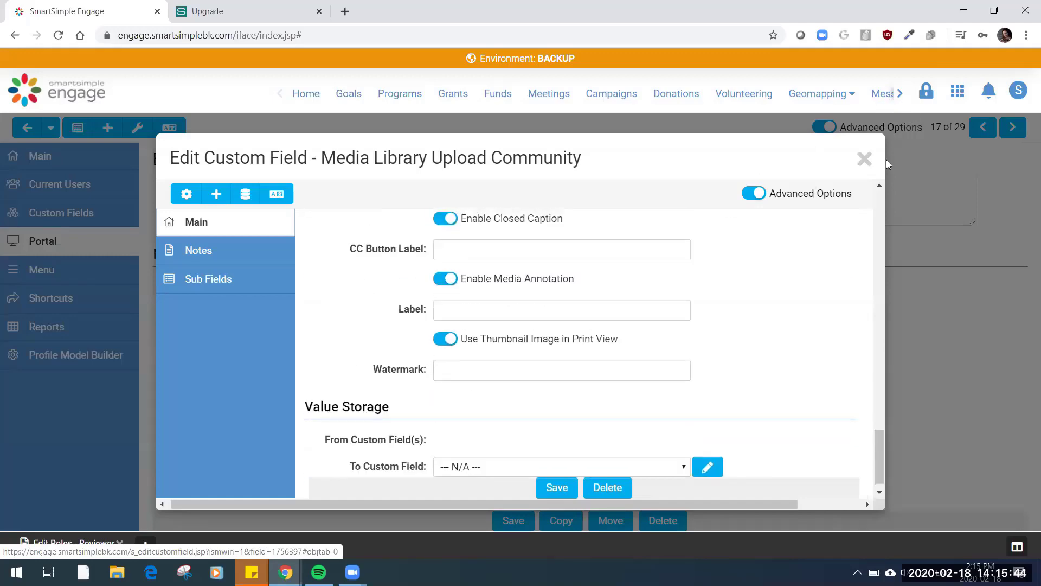
click(865, 159)
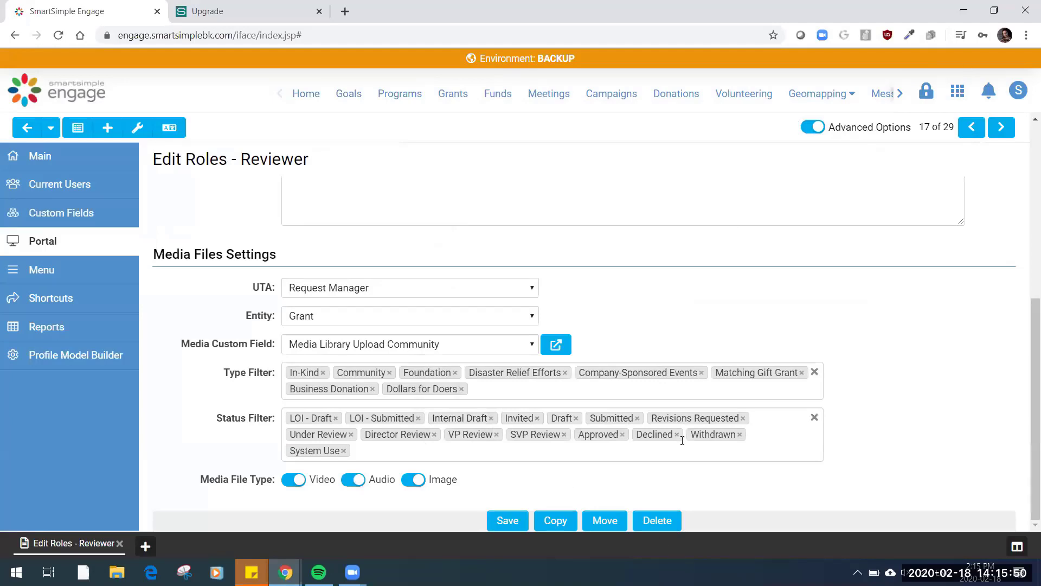
scroll(210, 305, up, 10)
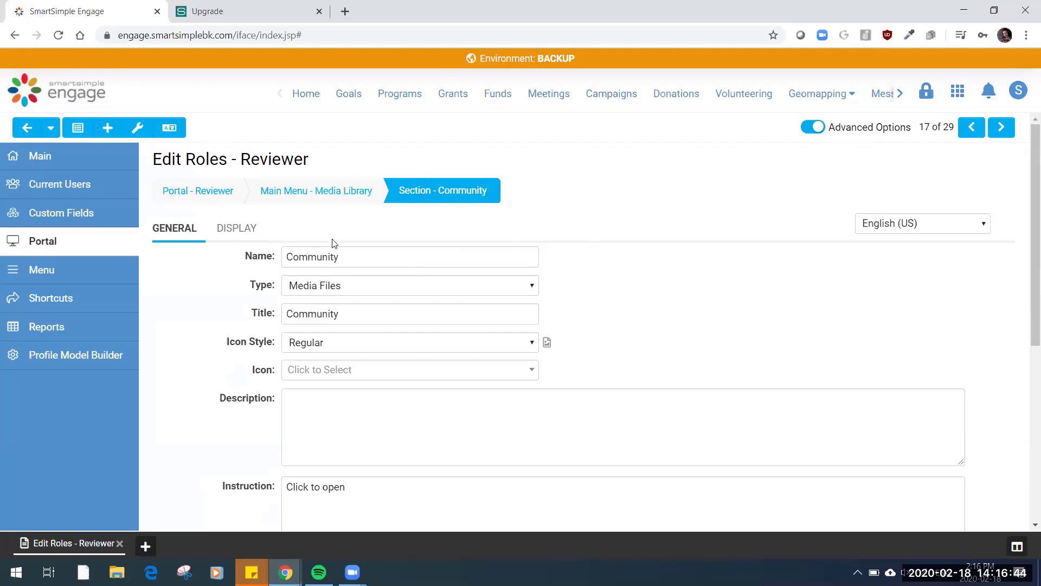
Leave the role settings and open the YAG-1403-Back To Basics (DEMO SAMPLE) grant from Request Manager
click(15, 37)
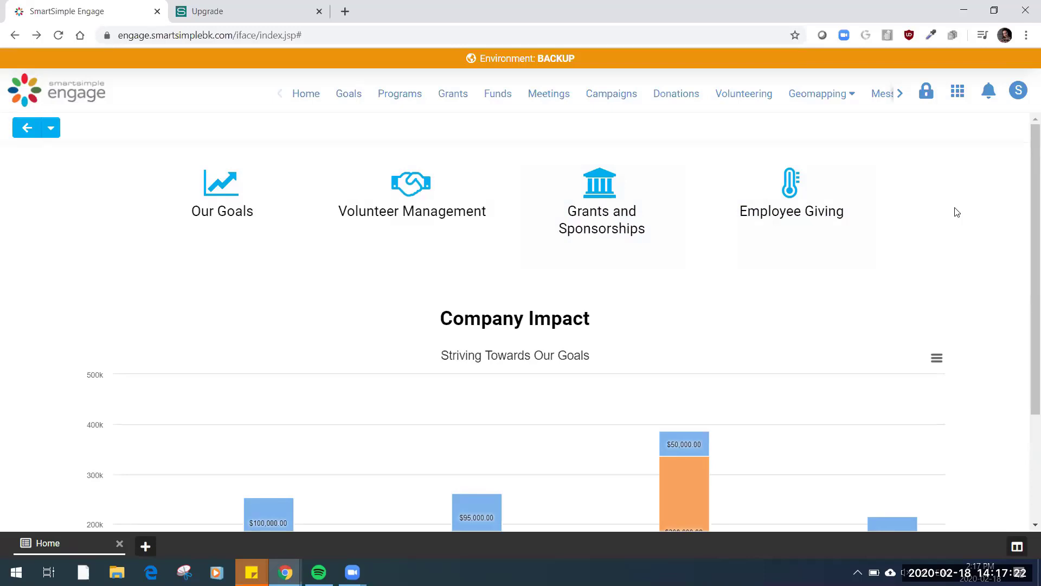
click(958, 98)
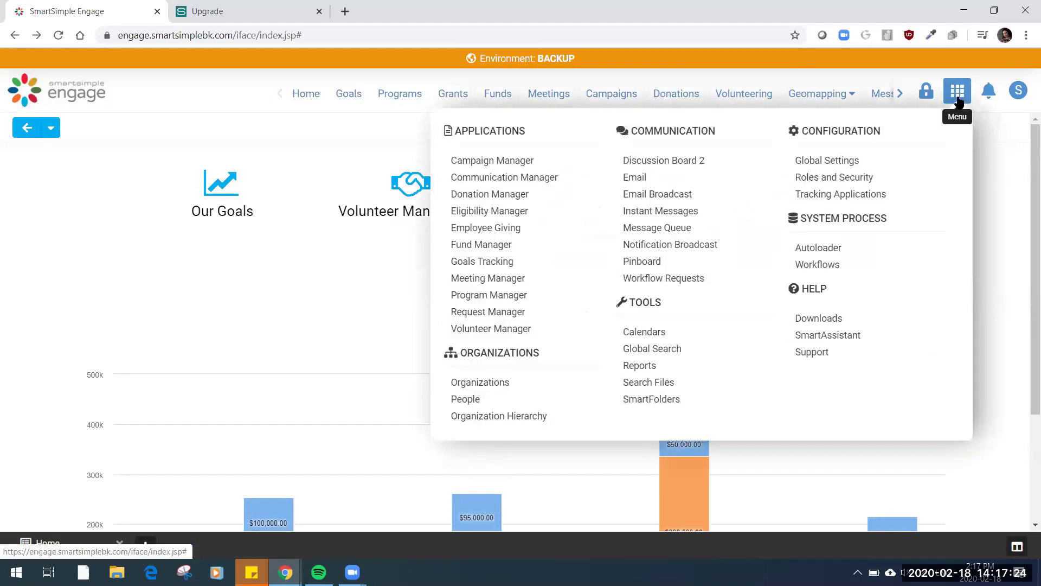
click(515, 312)
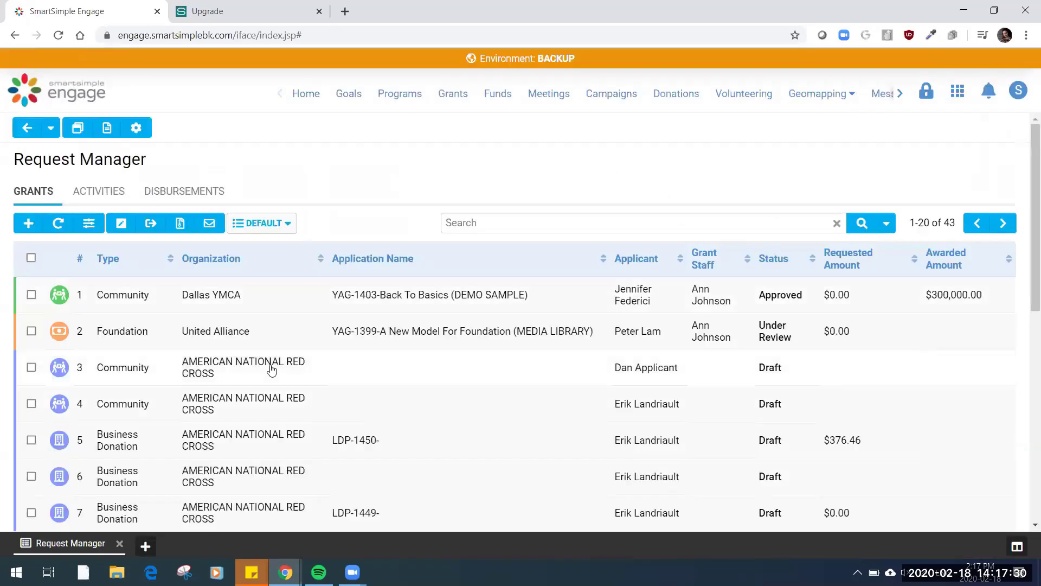
click(349, 302)
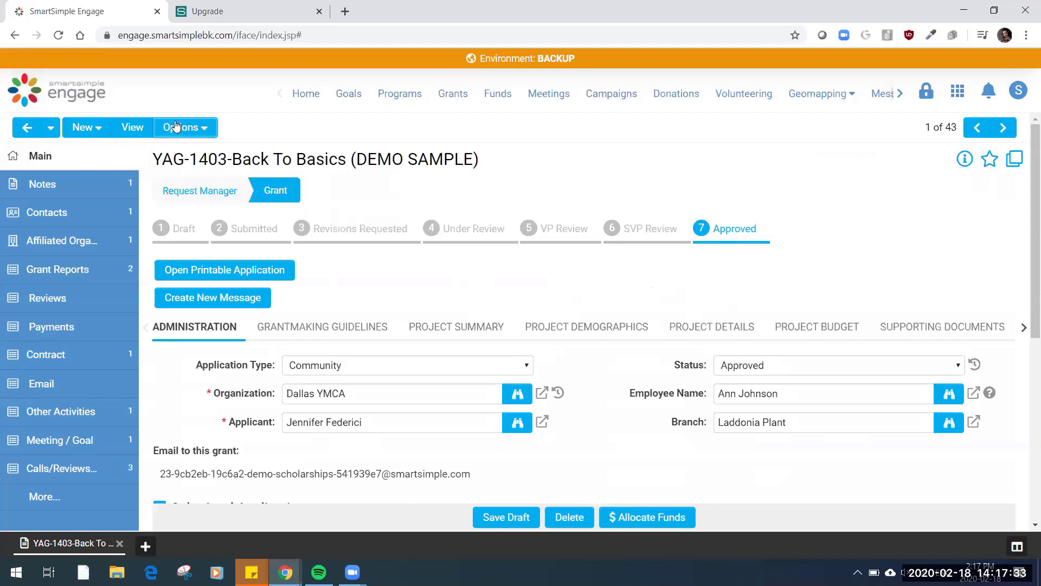
Turn on Configuration Mode for the grant and open the Media Library Upload Community field under Supporting Documents for editing
click(175, 126)
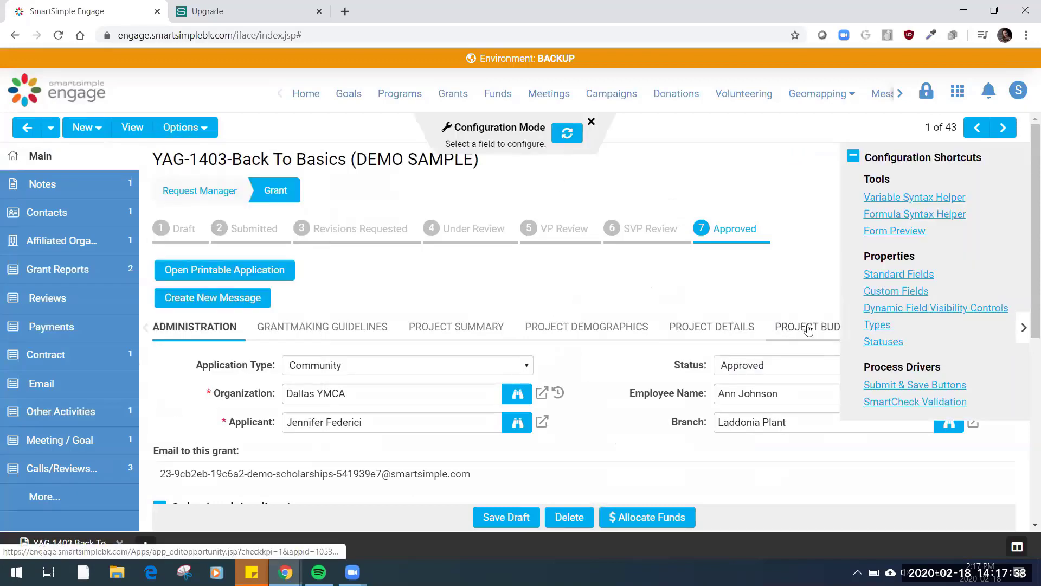
click(853, 155)
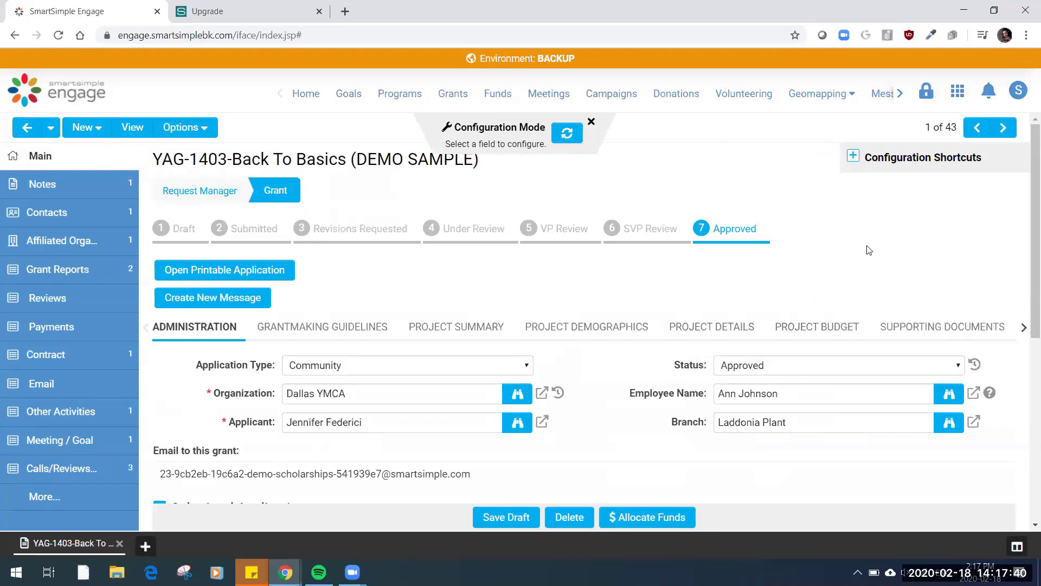
click(946, 329)
scroll(628, 407, down, 1)
scroll(628, 408, down, 3)
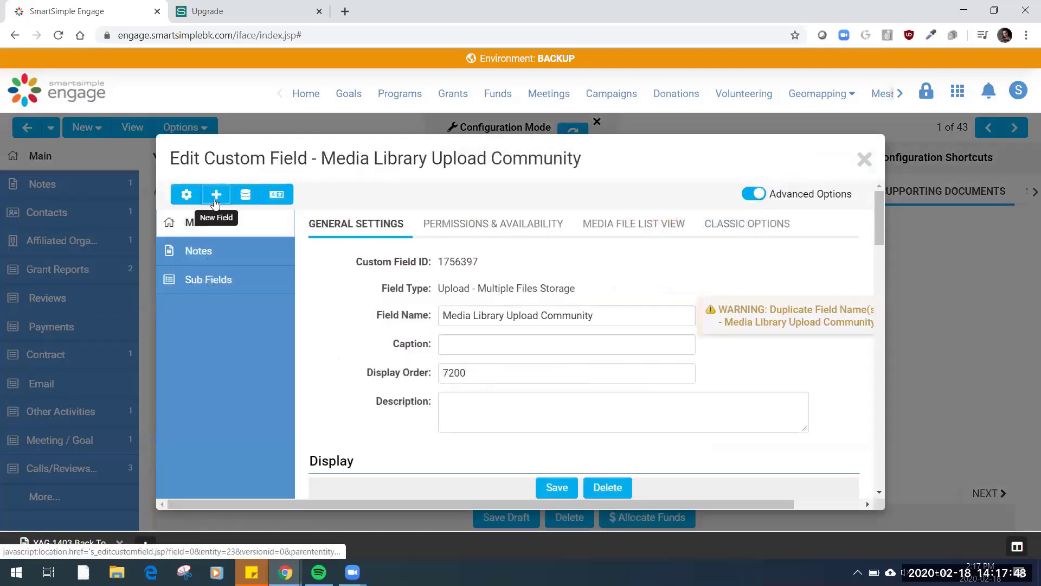
Start a new custom field of type Upload - Multiple Files Storage and name it DEMO MEDIA LIBRARY
click(214, 200)
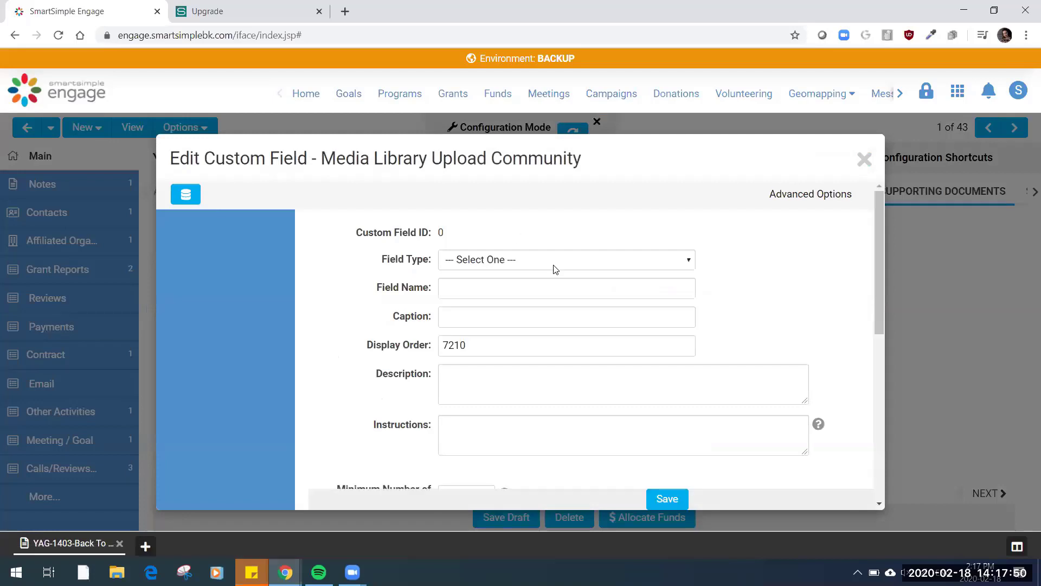
click(569, 291)
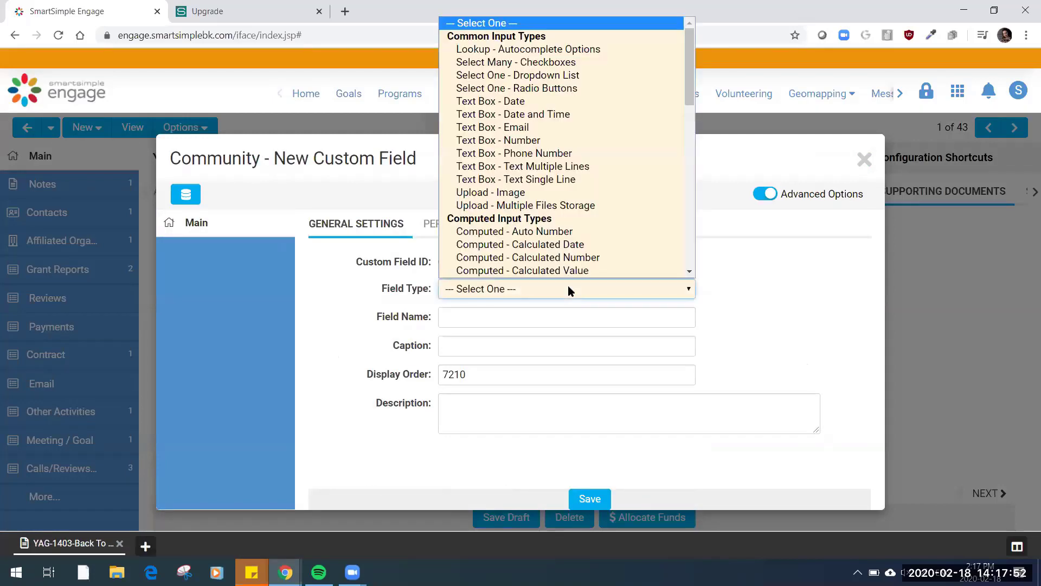
click(530, 206)
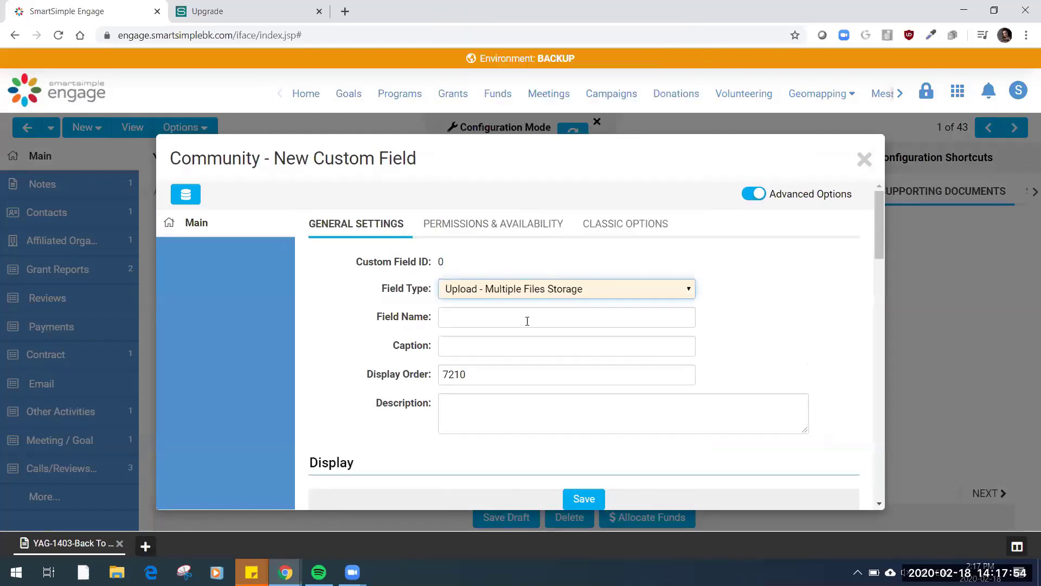
click(528, 320)
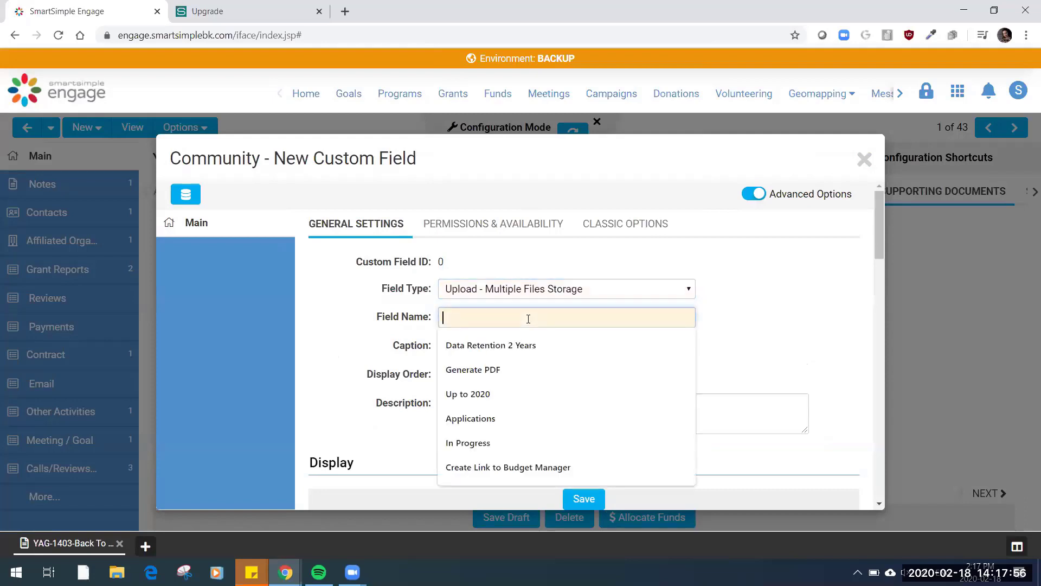
text(DEMO MEDIA LIBRA)
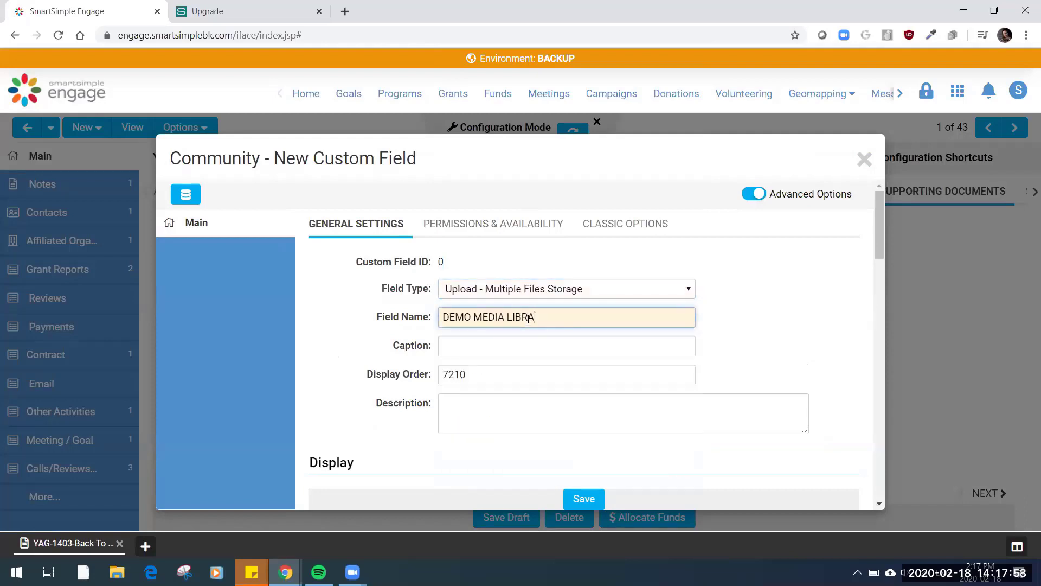
text(RY)
Enable Media Library for the new upload field in its Media Library Options
scroll(770, 364, down, 5)
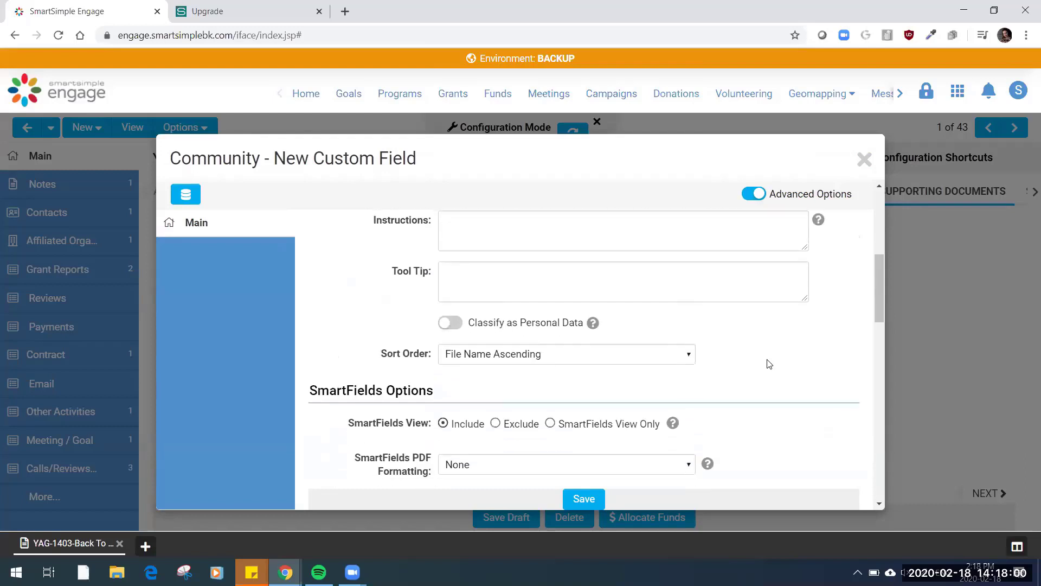
scroll(769, 358, down, 5)
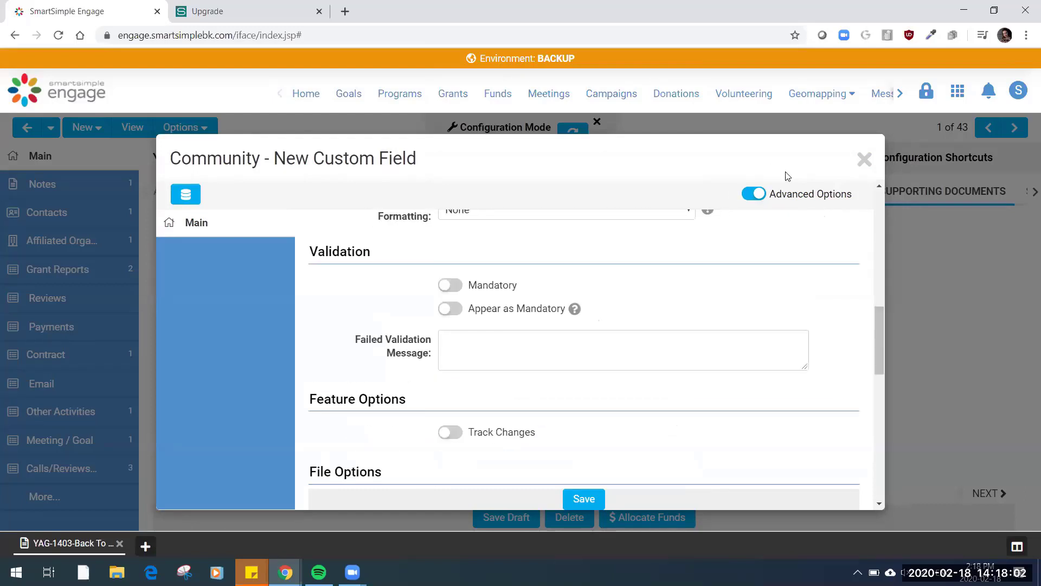
scroll(797, 249, up, 4)
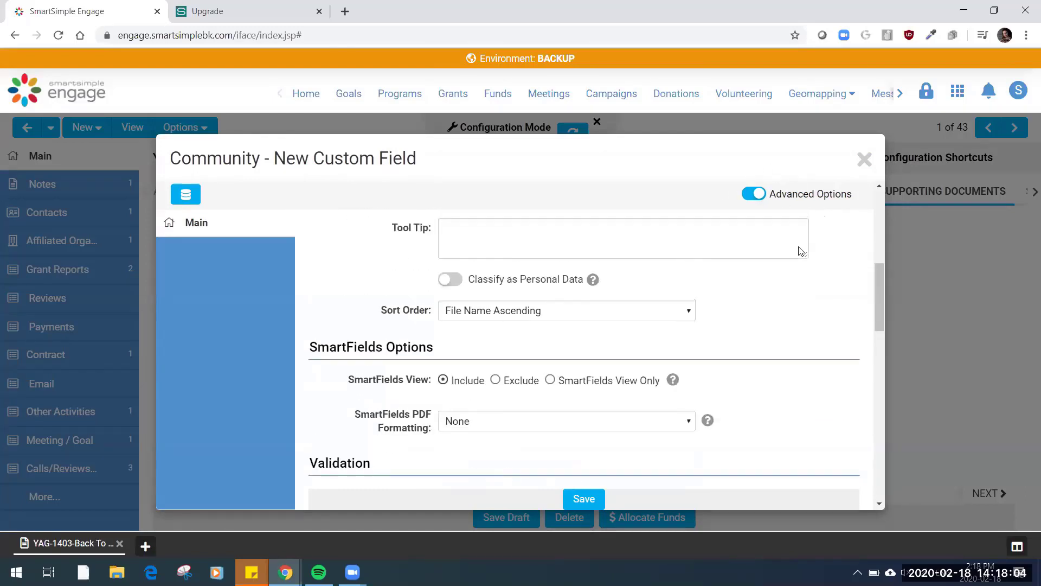
scroll(800, 251, down, 8)
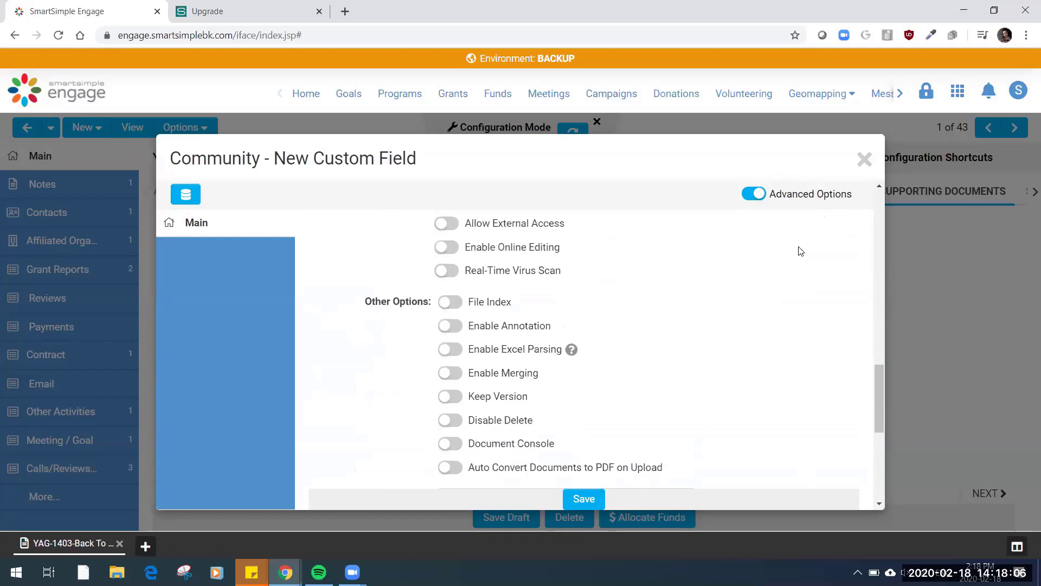
scroll(799, 249, down, 5)
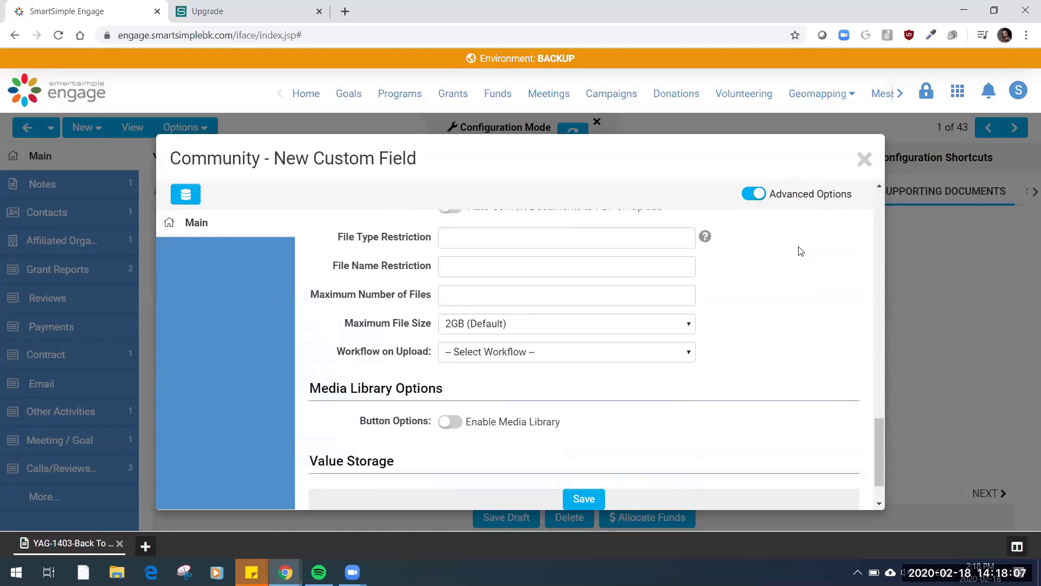
click(446, 420)
scroll(455, 347, down, 1)
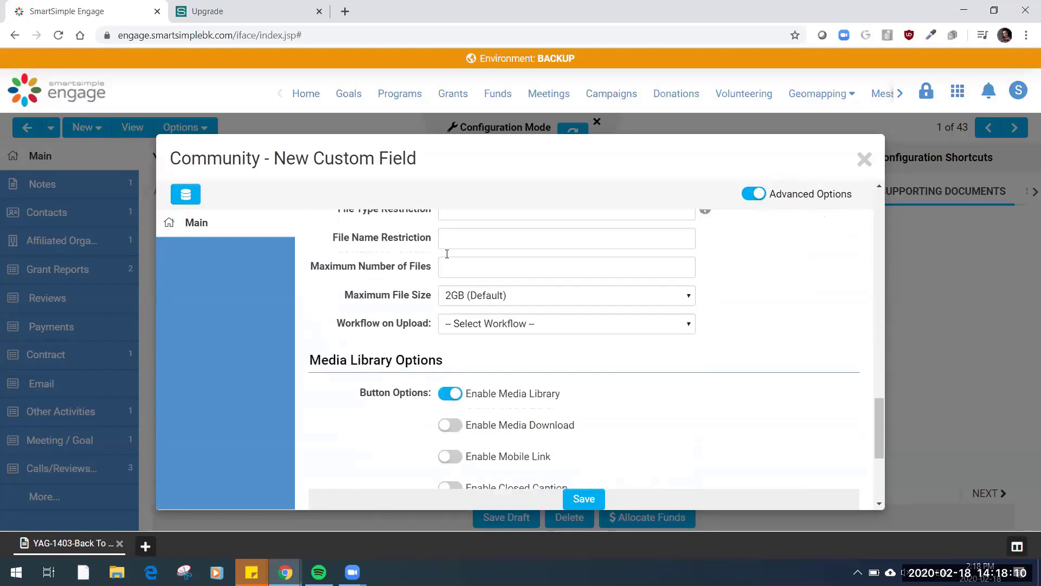
Enable Media Download, Mobile Link, Closed Caption, Media Annotation and Use Thumbnail Image in Print View for the new upload field
scroll(447, 253, down, 6)
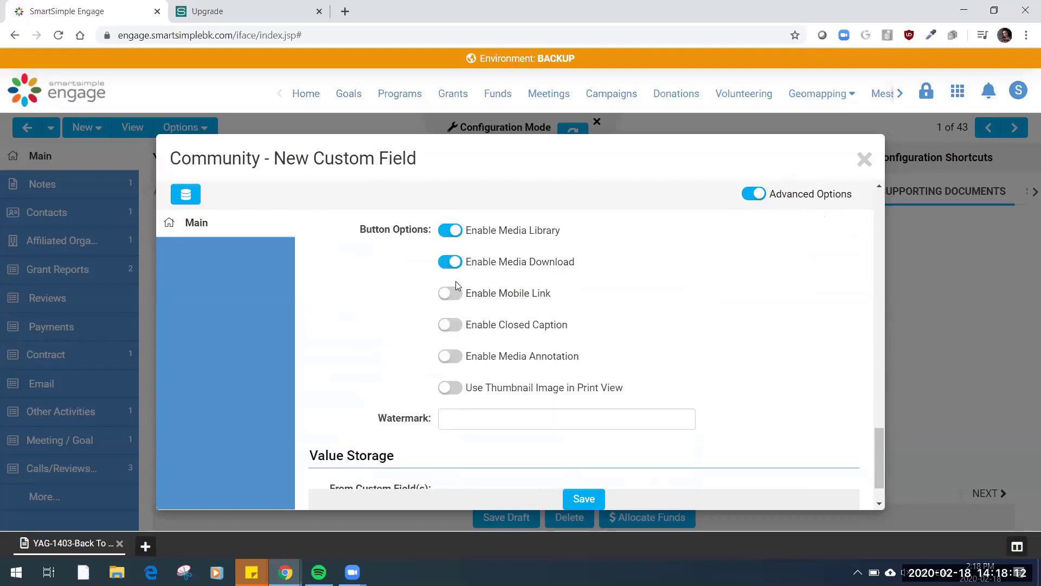
click(456, 294)
click(449, 325)
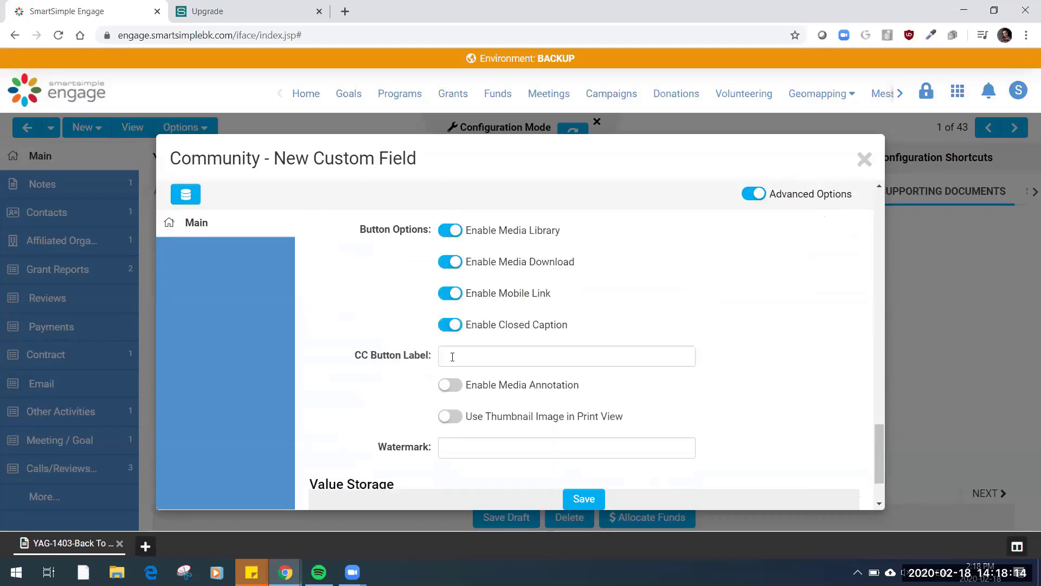
click(458, 386)
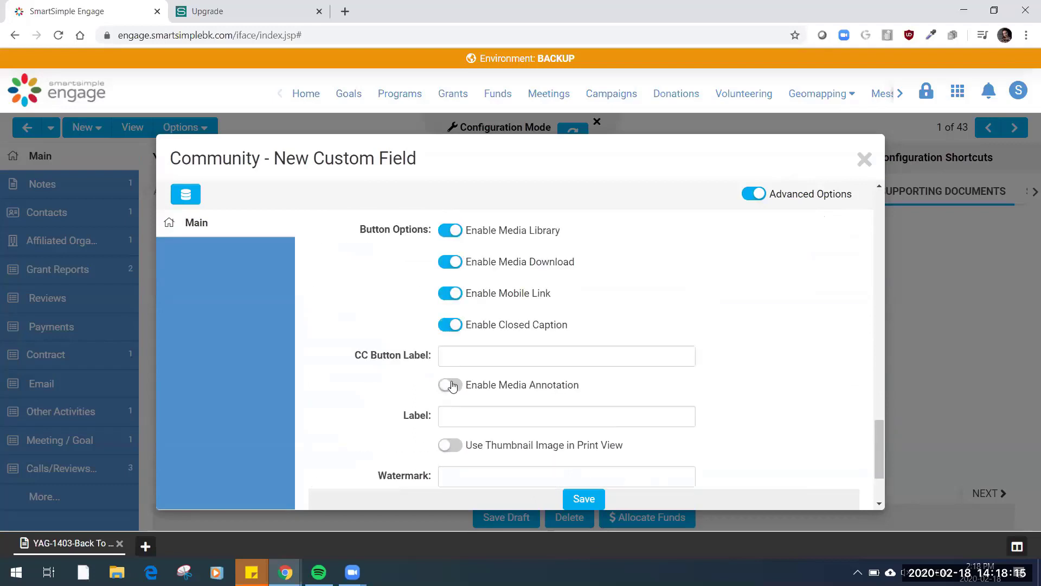
click(460, 448)
scroll(684, 412, down, 2)
scroll(684, 412, up, 2)
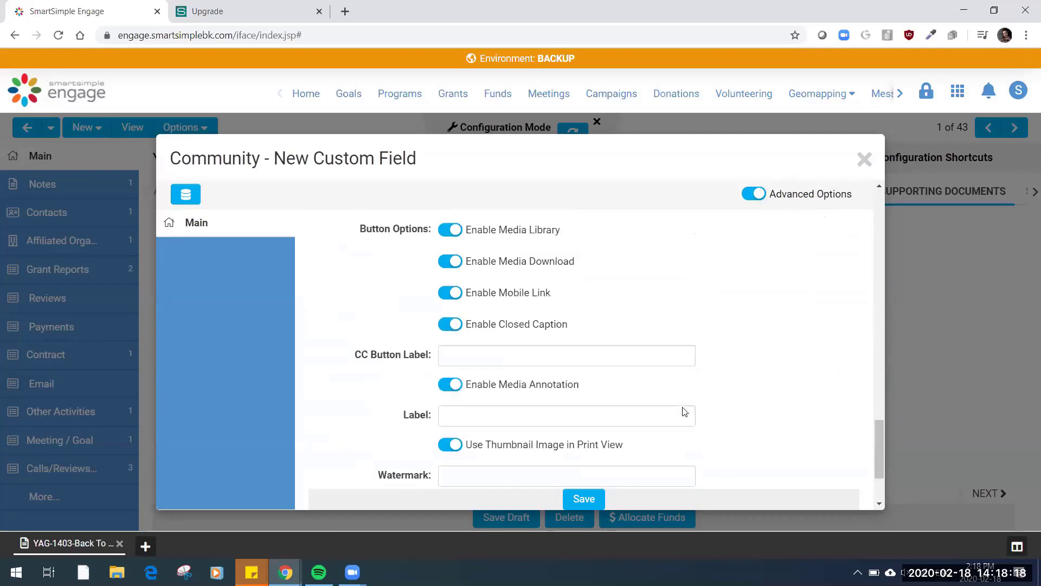
Allow the System Administrator role to view the DEMO MEDIA LIBRARY field and save the new custom field
scroll(685, 412, up, 10)
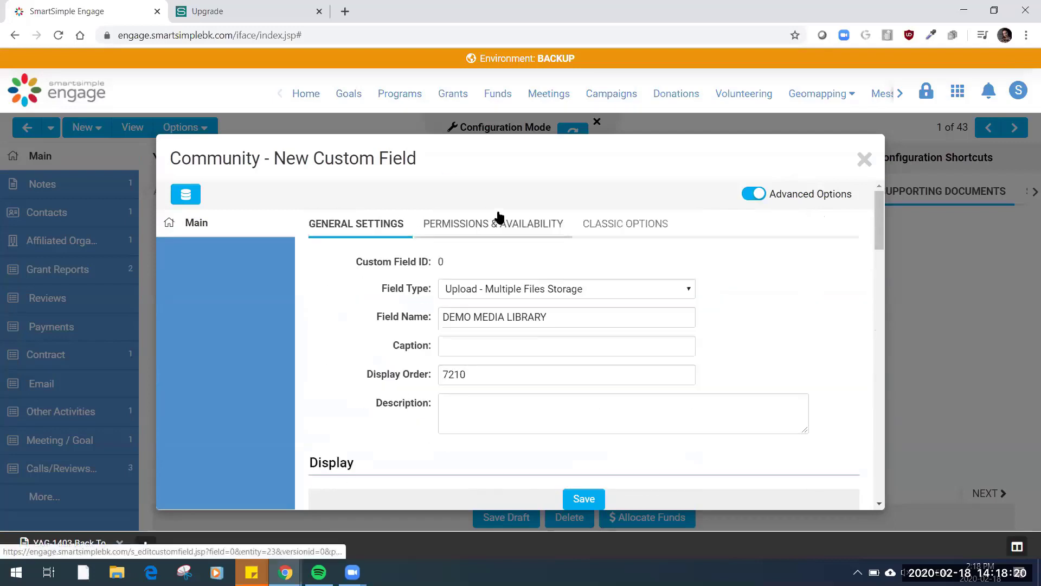
click(500, 219)
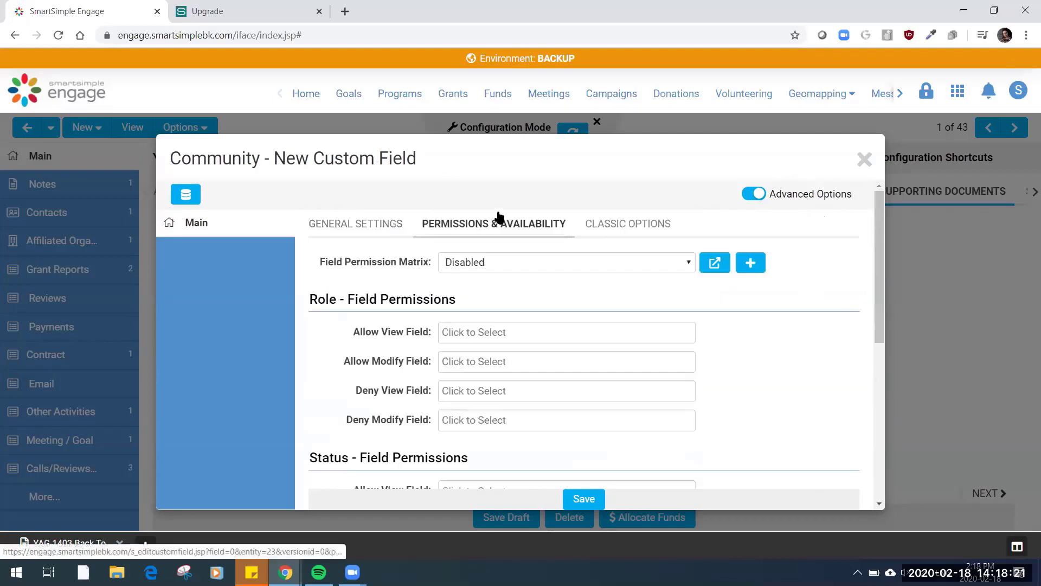
click(499, 342)
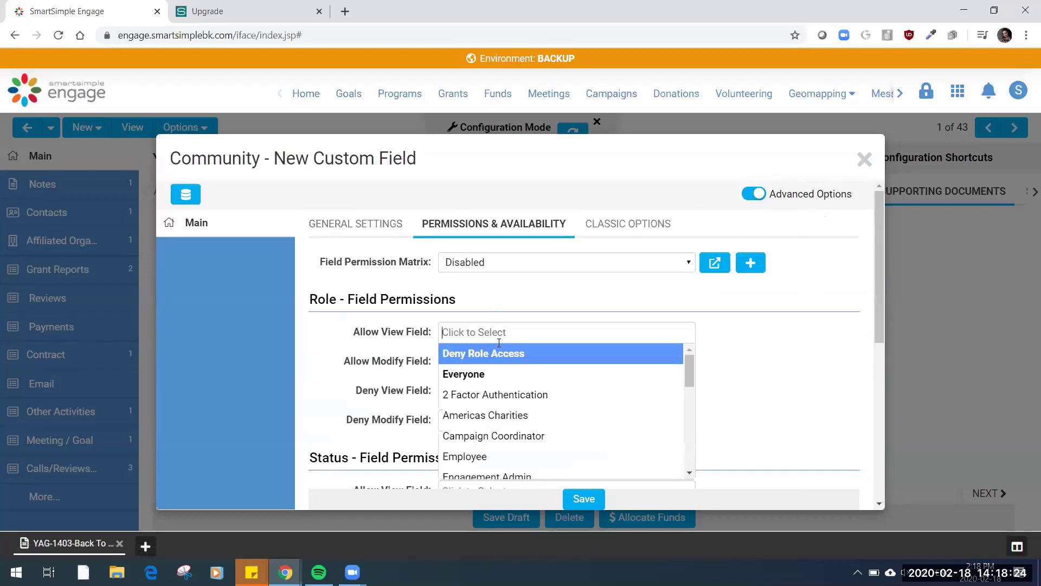
text(sys)
click(508, 352)
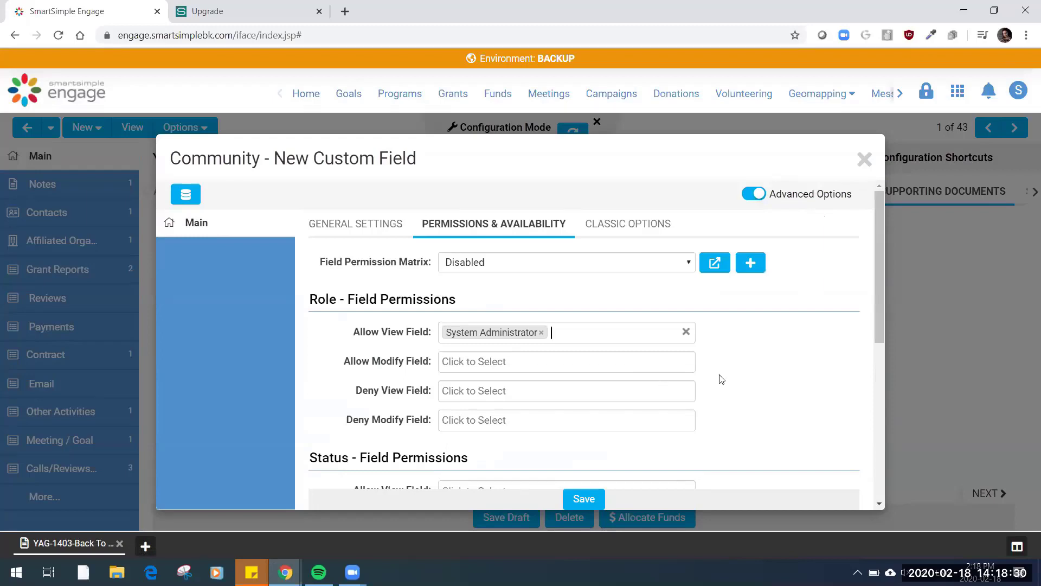
click(589, 503)
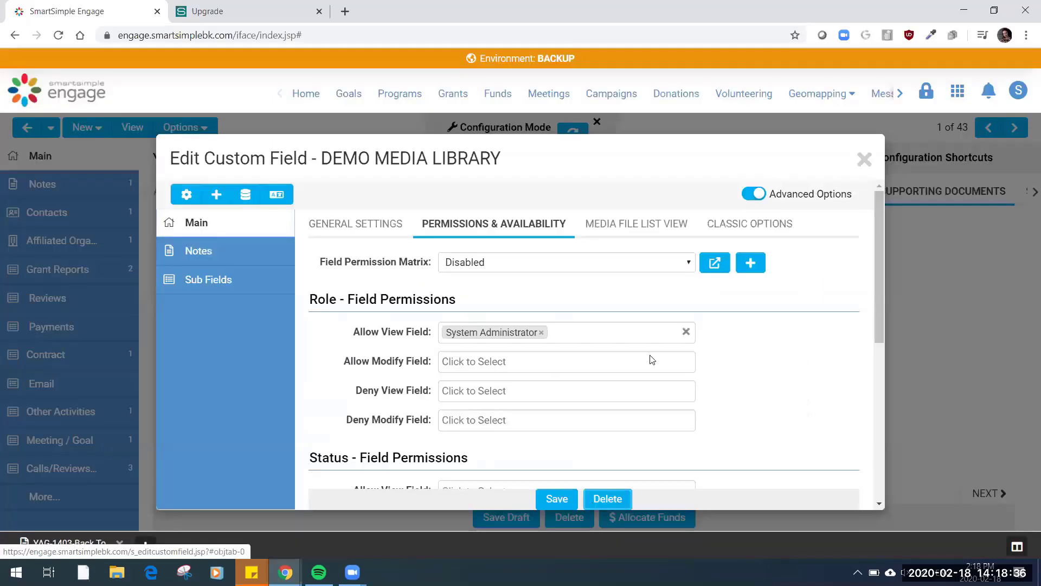
Look at the Media File List View and general settings of the DEMO MEDIA LIBRARY field, and close its configuration
click(656, 227)
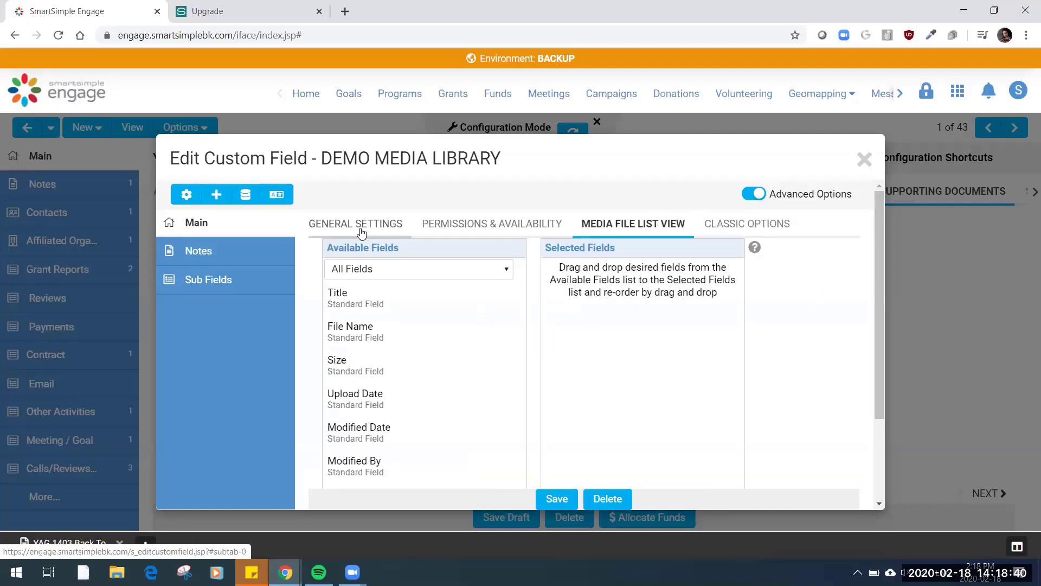
click(362, 233)
click(864, 159)
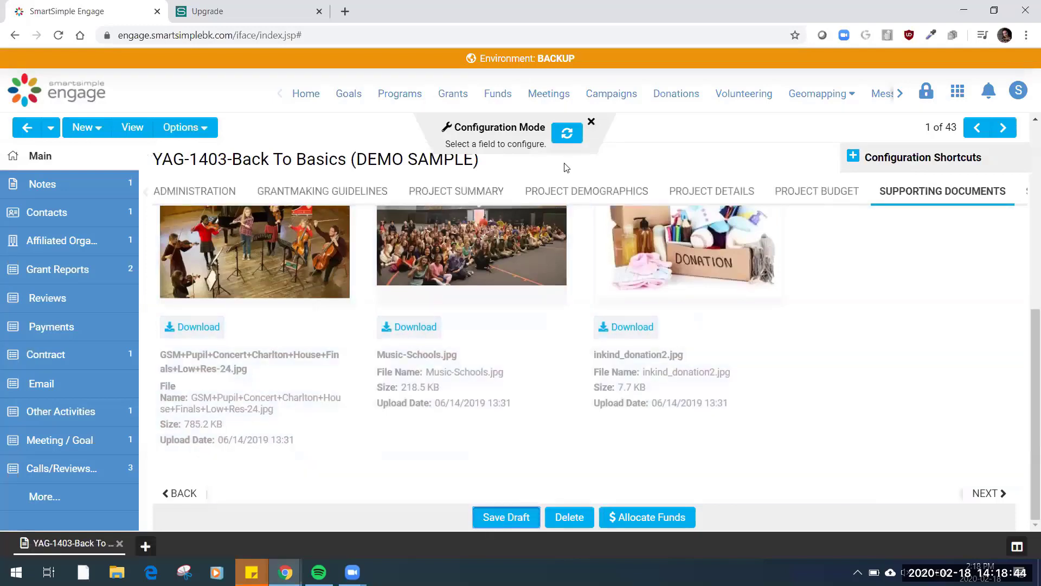
Save the grant as a draft and turn off Configuration Mode on the Supporting Documents section
click(592, 120)
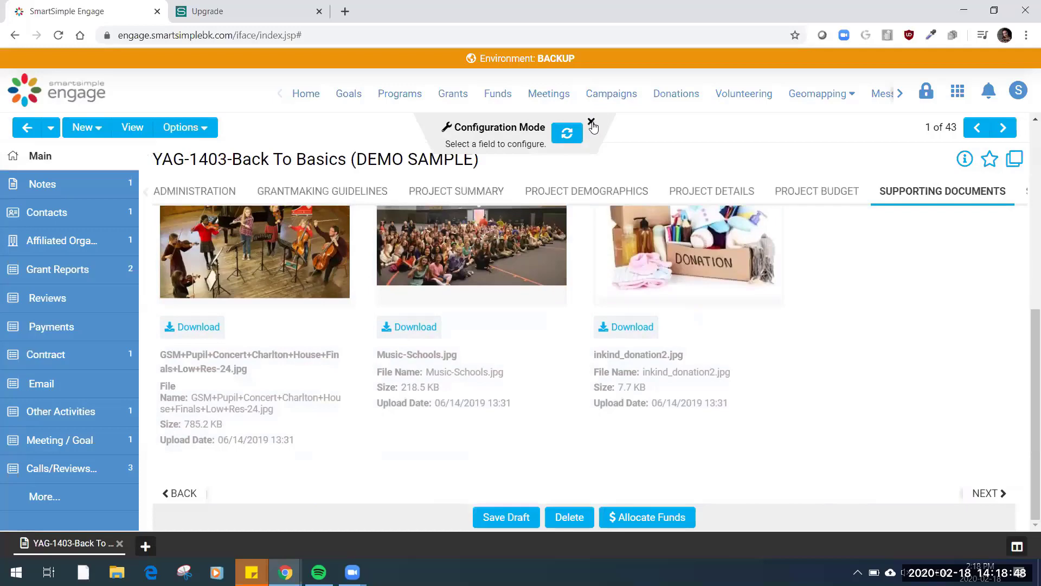
click(515, 514)
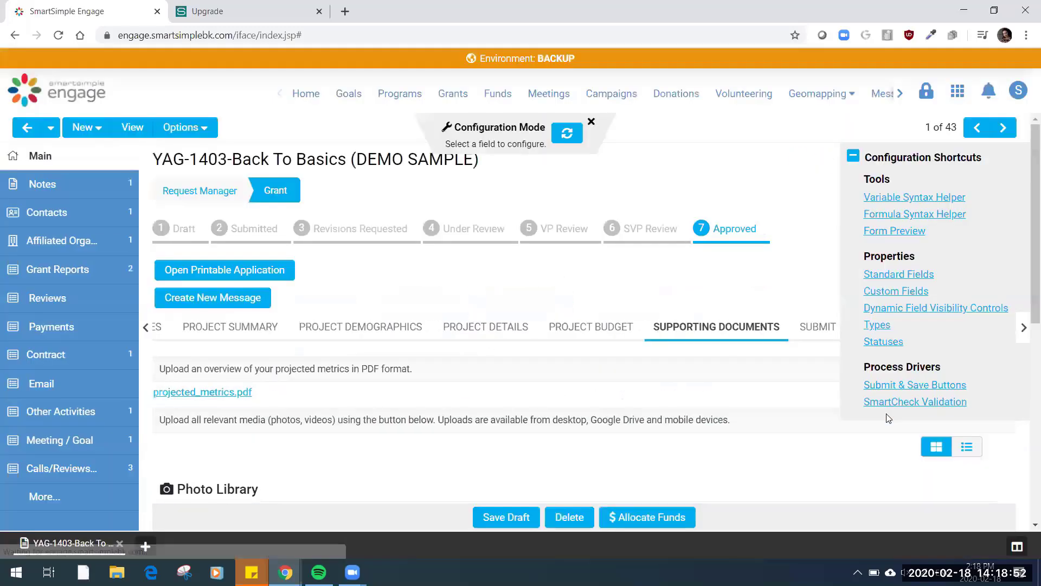
scroll(705, 432, down, 6)
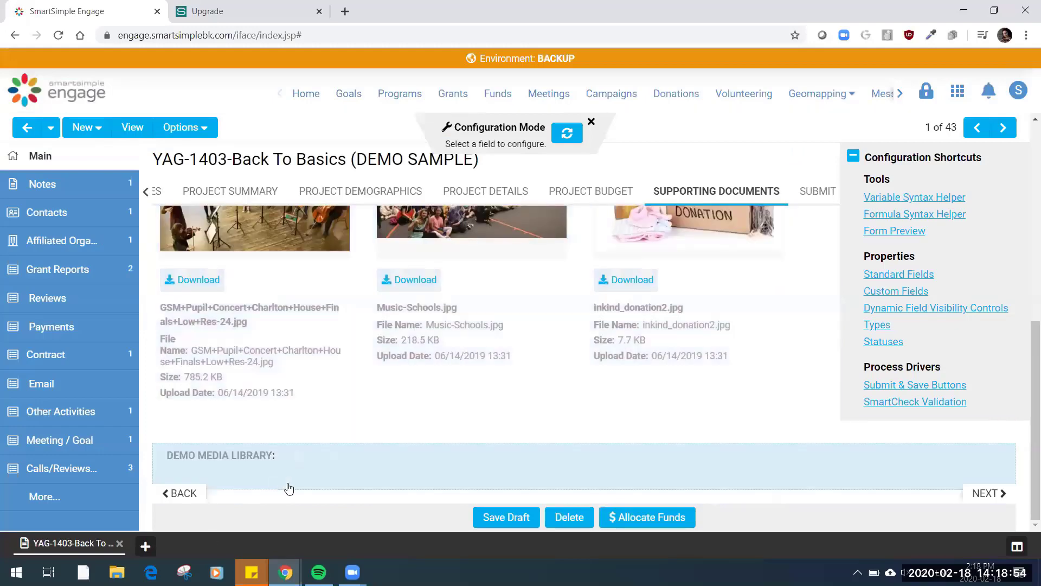
click(591, 123)
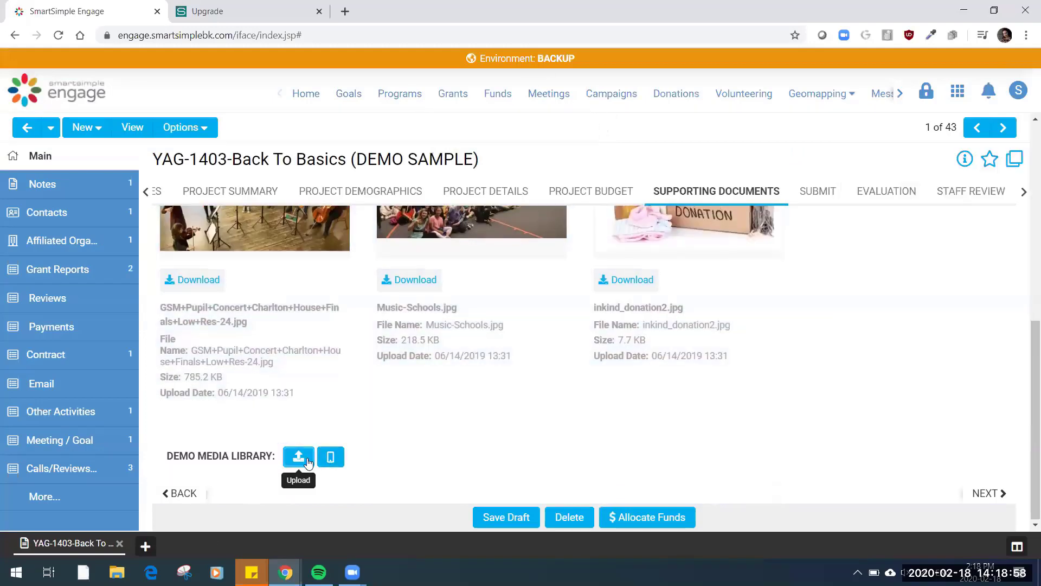
Look at the file upload and mobile link windows of the DEMO MEDIA LIBRARY field, closing each one
click(307, 460)
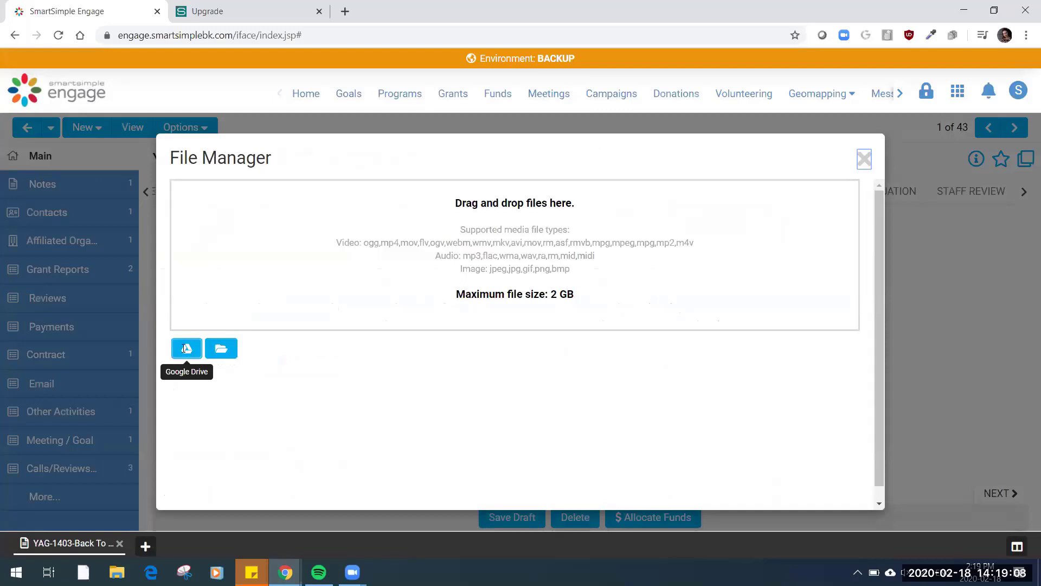
click(865, 159)
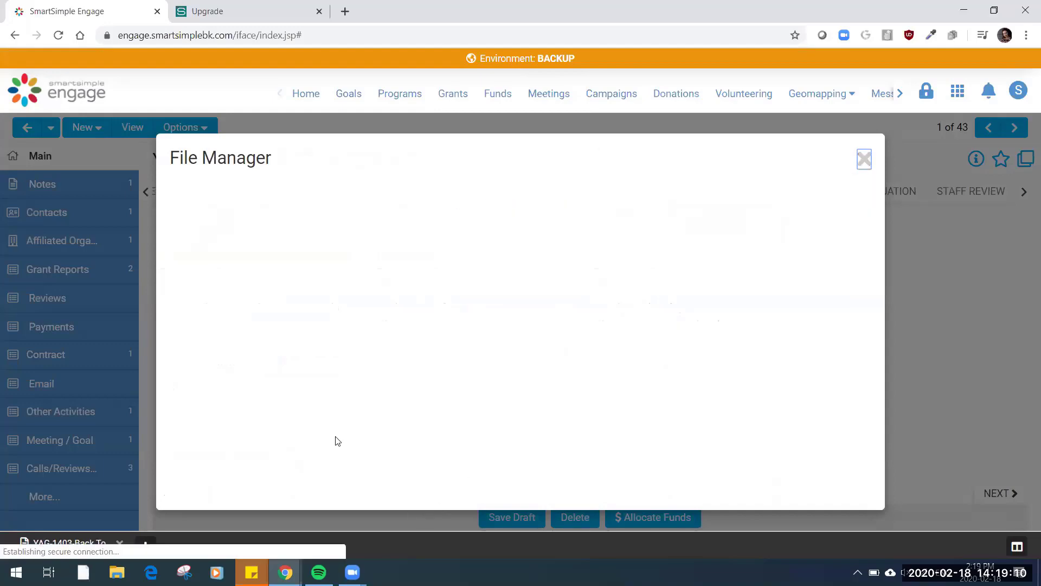
click(330, 456)
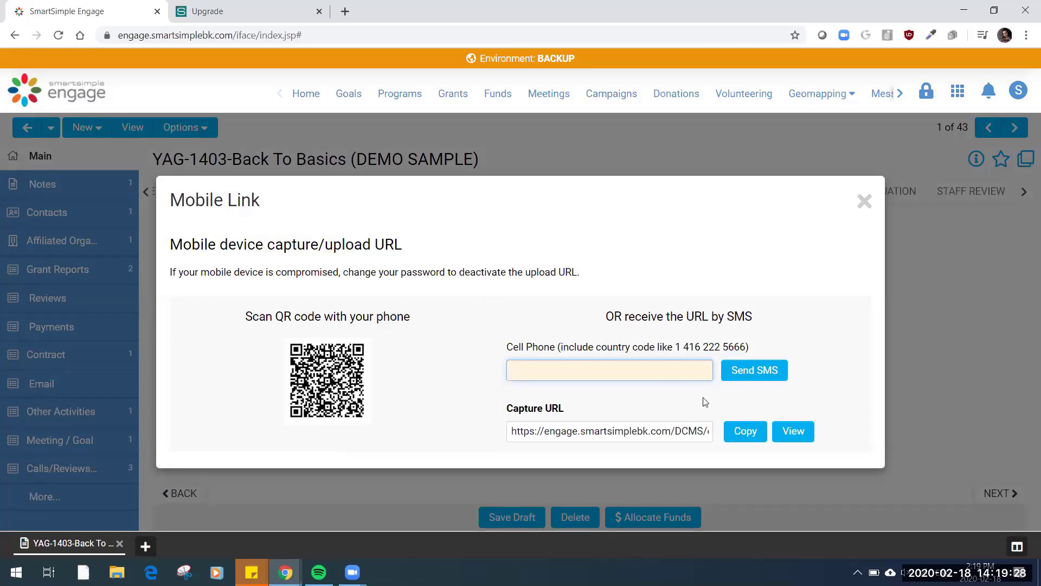
click(864, 205)
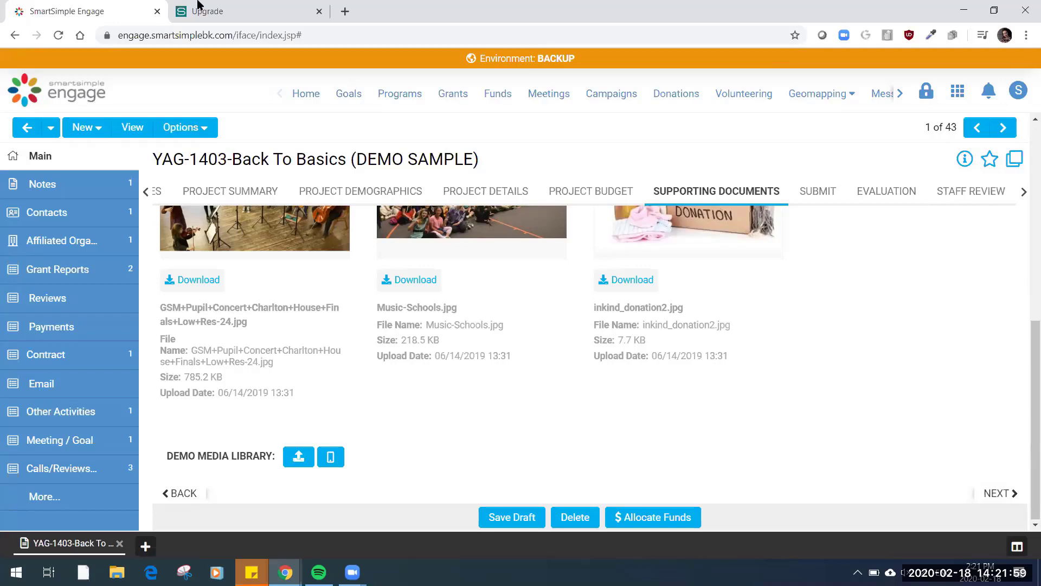
Switch to the Upgrade site and view the grants list as Grid - Full Width, Grid - Thumbnail Left and Grid - Thumbnail Right
click(198, 7)
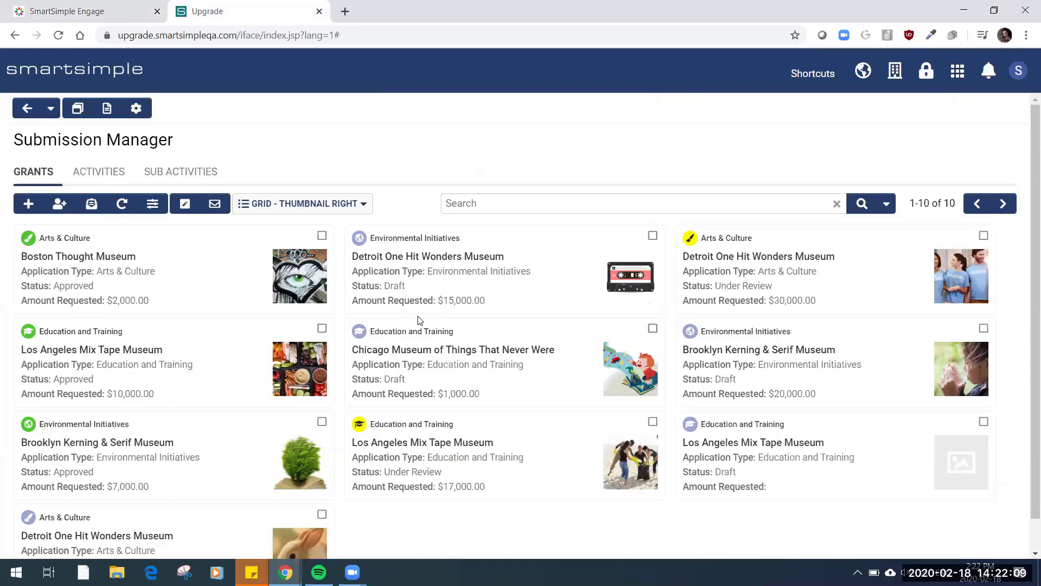
click(363, 204)
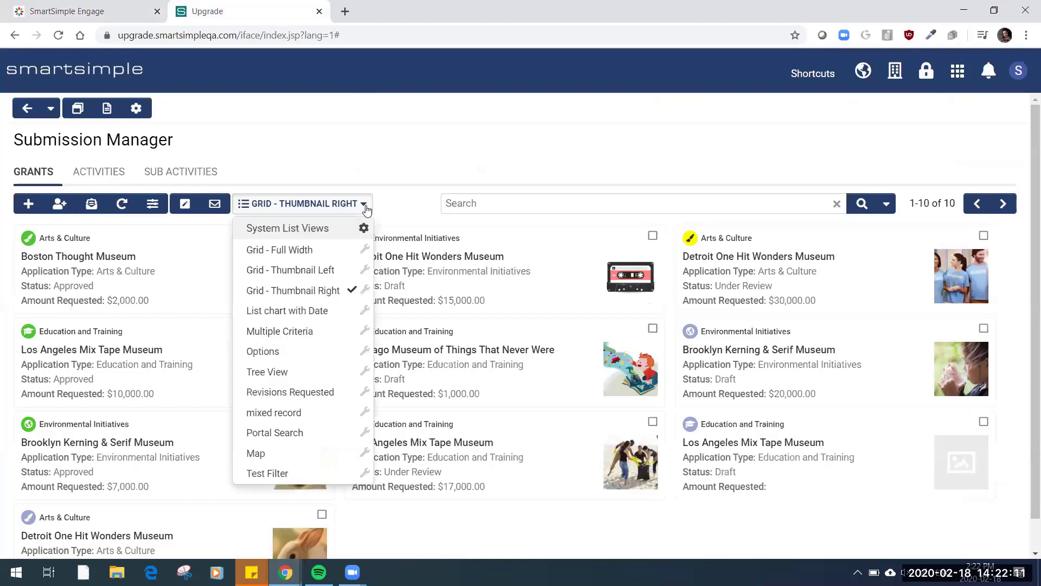
click(317, 255)
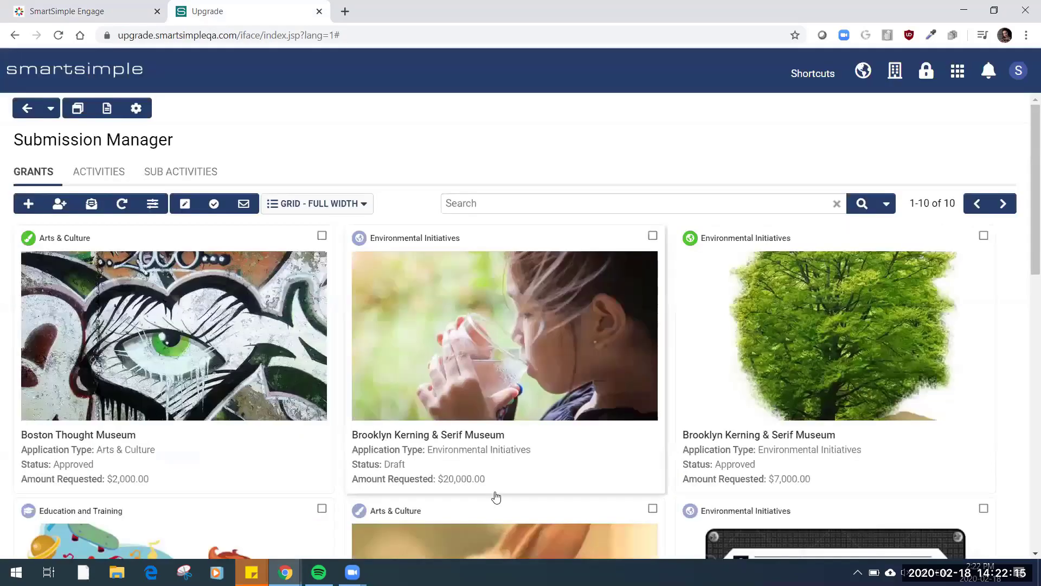
click(359, 208)
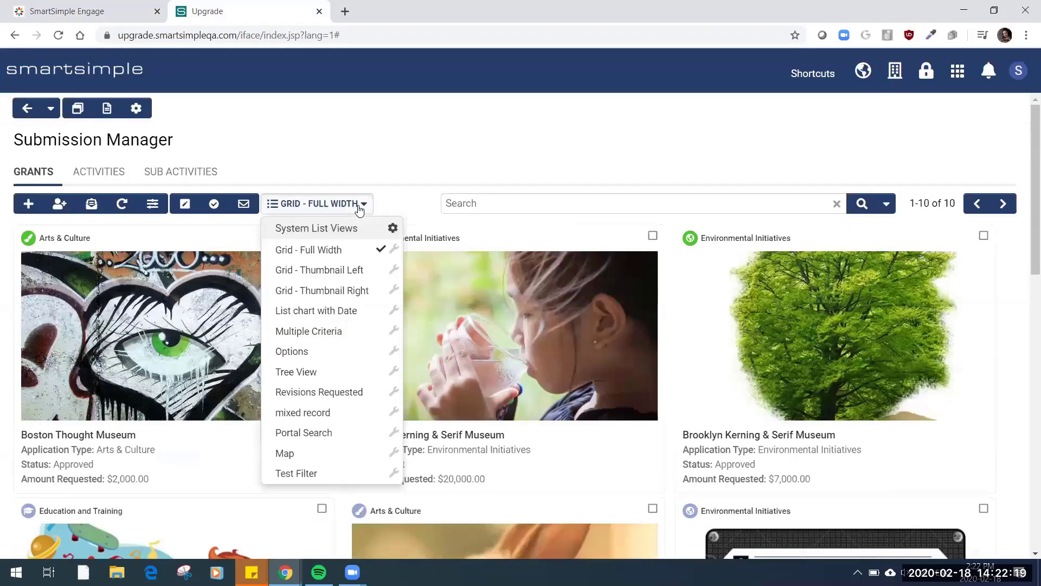
click(366, 277)
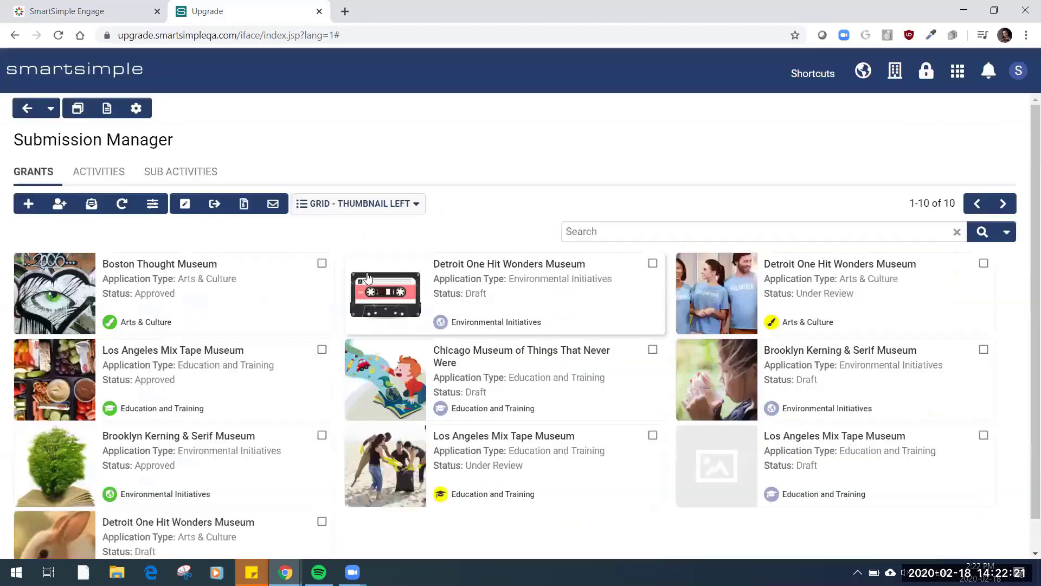
click(373, 212)
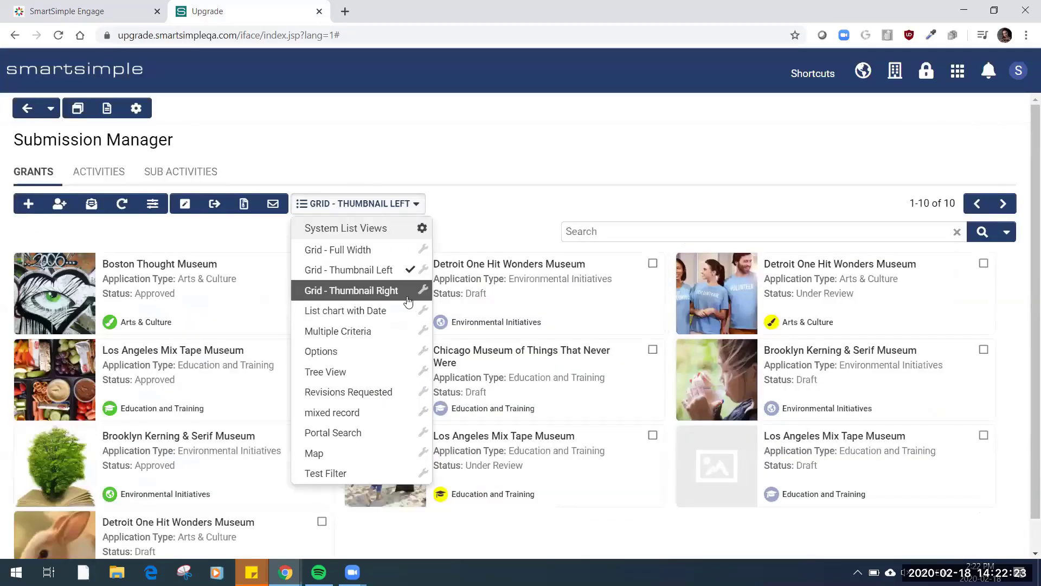
click(396, 293)
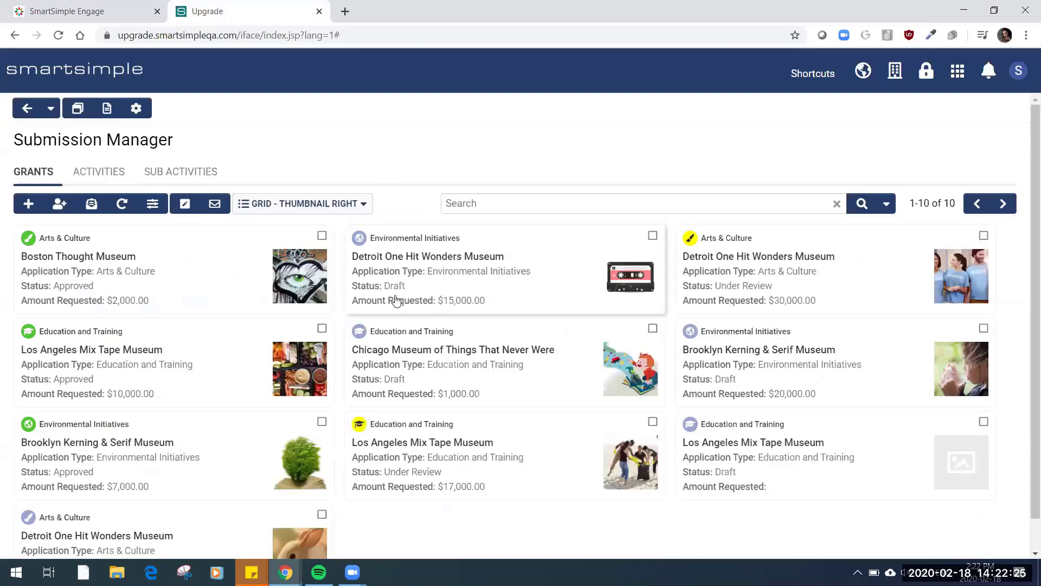
Review the card view style, image field and feature options in the Grid - Thumbnail Right list view settings, and close them
click(364, 208)
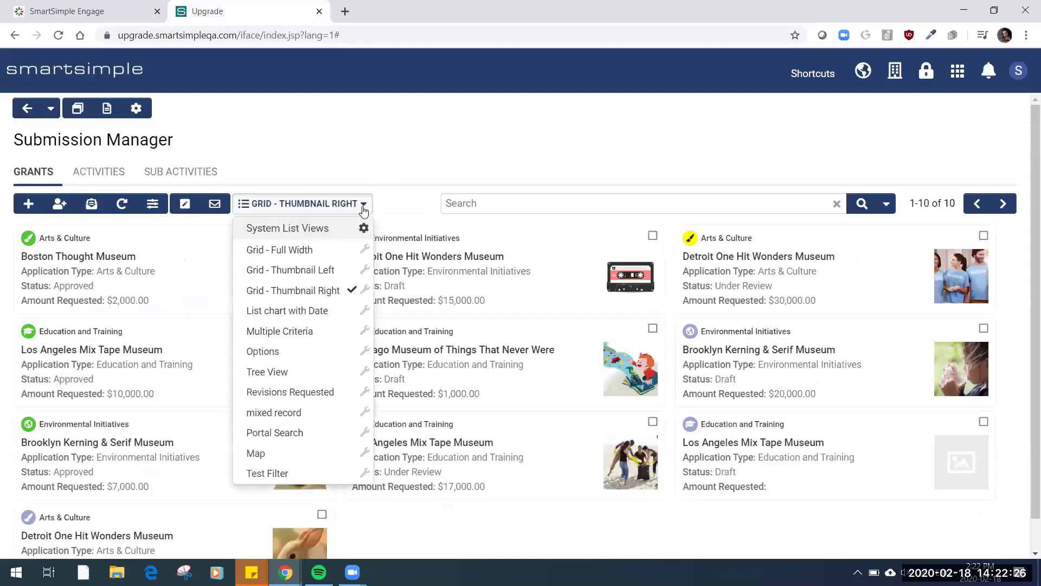
click(365, 292)
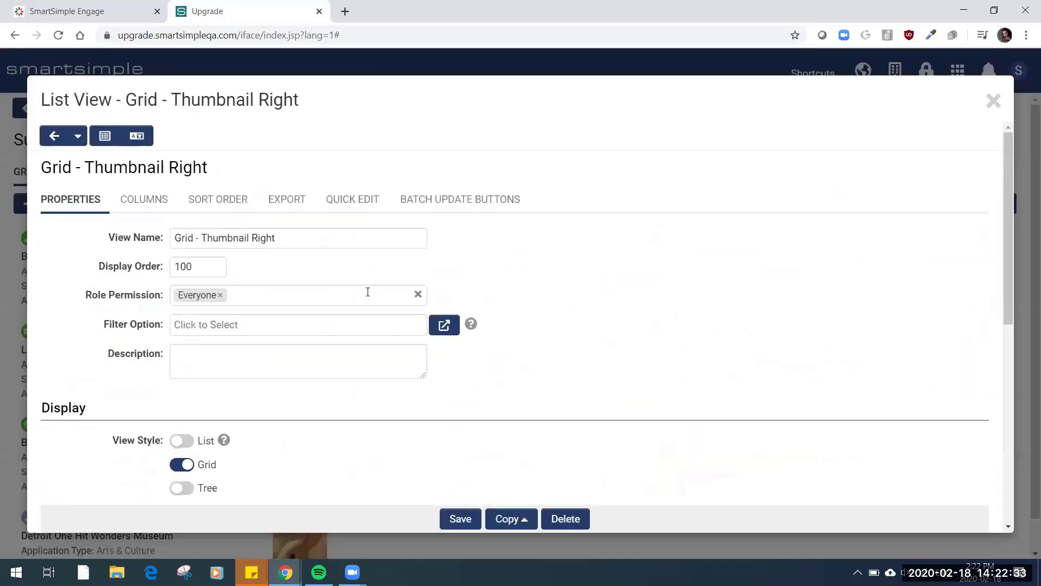
scroll(564, 338, down, 4)
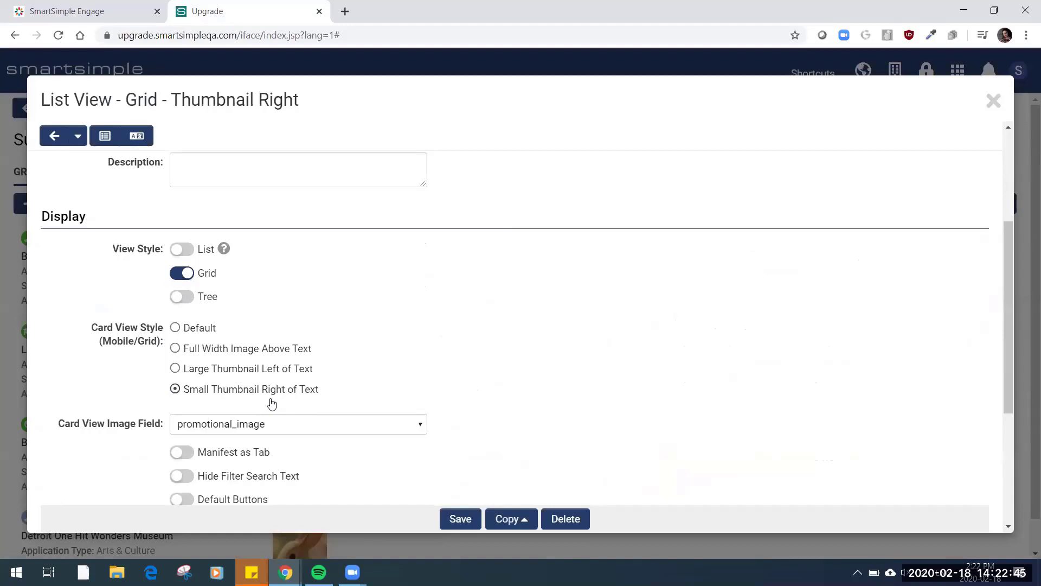
click(284, 425)
click(284, 424)
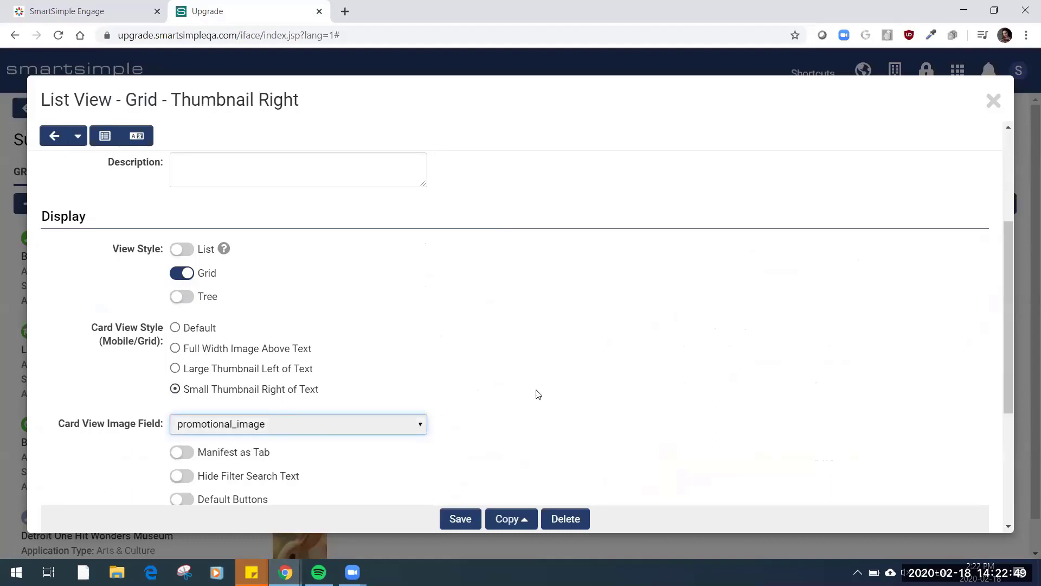
scroll(538, 395, down, 4)
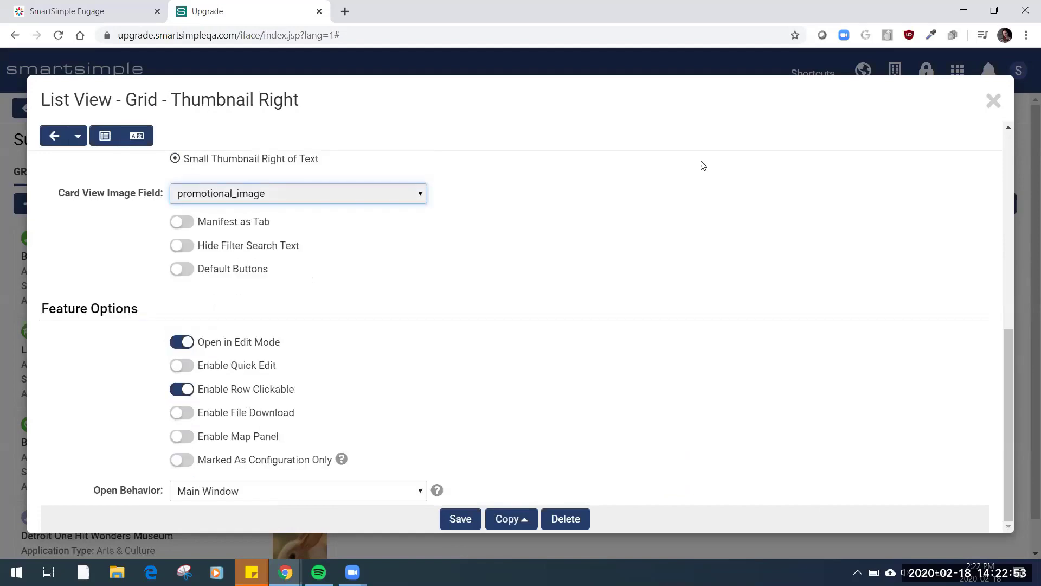
click(993, 101)
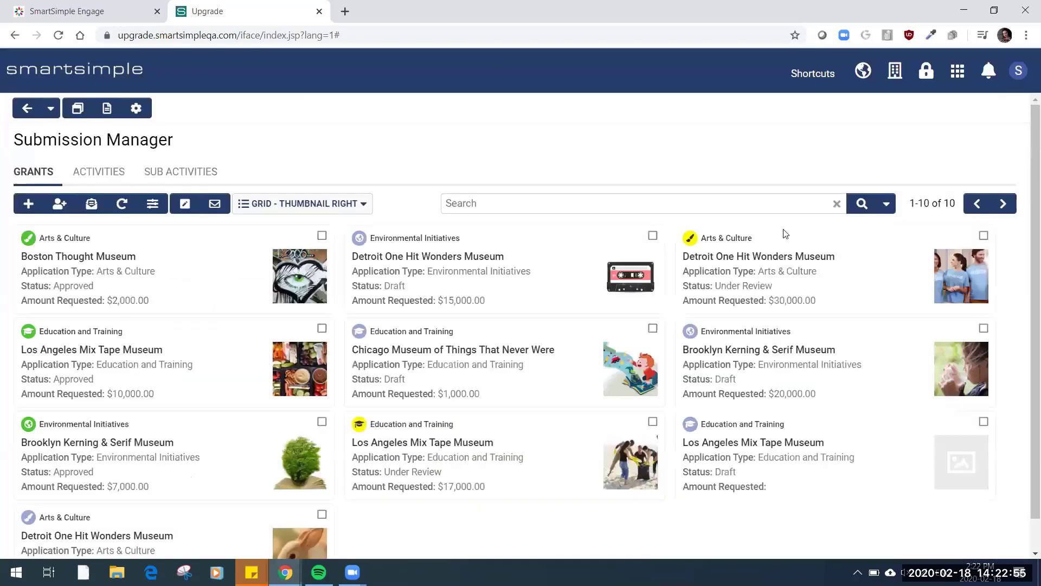